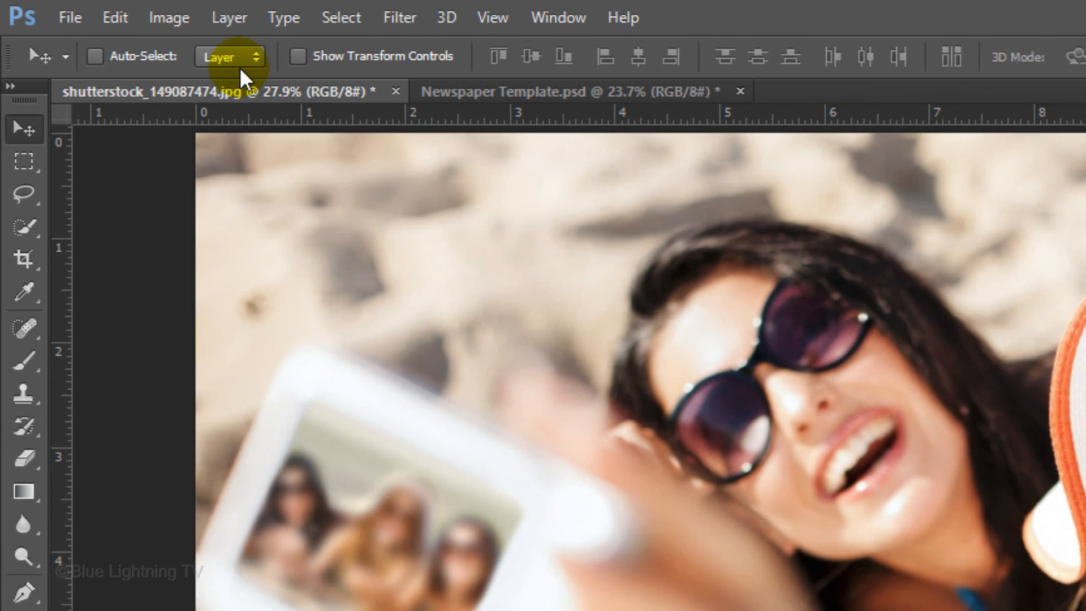
Resize the beach selfie photo to a height of 980 pixels, keeping its proportions
{"action": "left_click", "coordinate": [77, 8]}
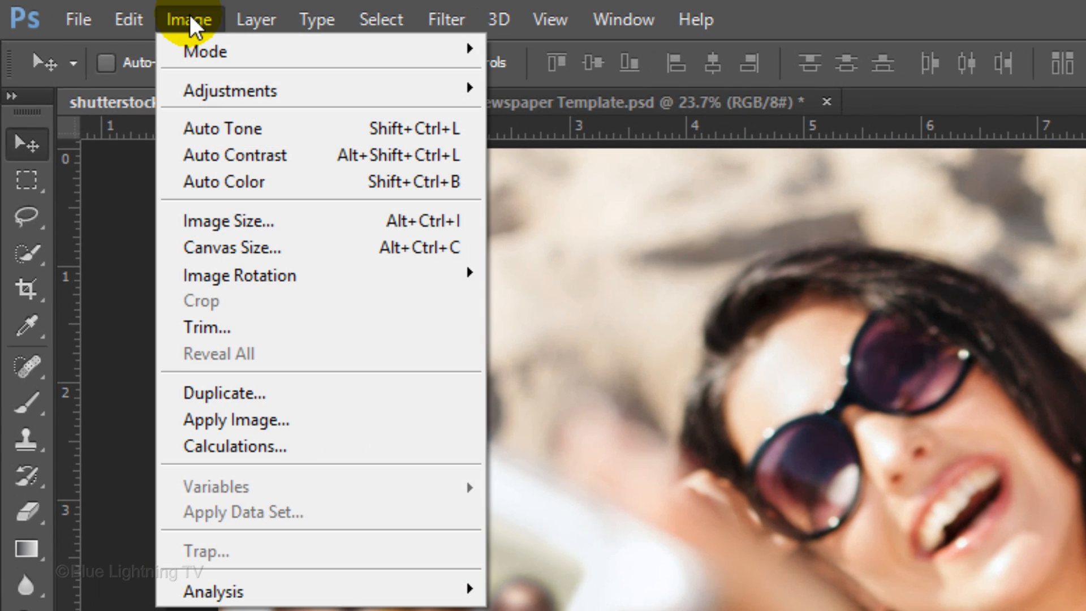
{"action": "left_click", "coordinate": [227, 221]}
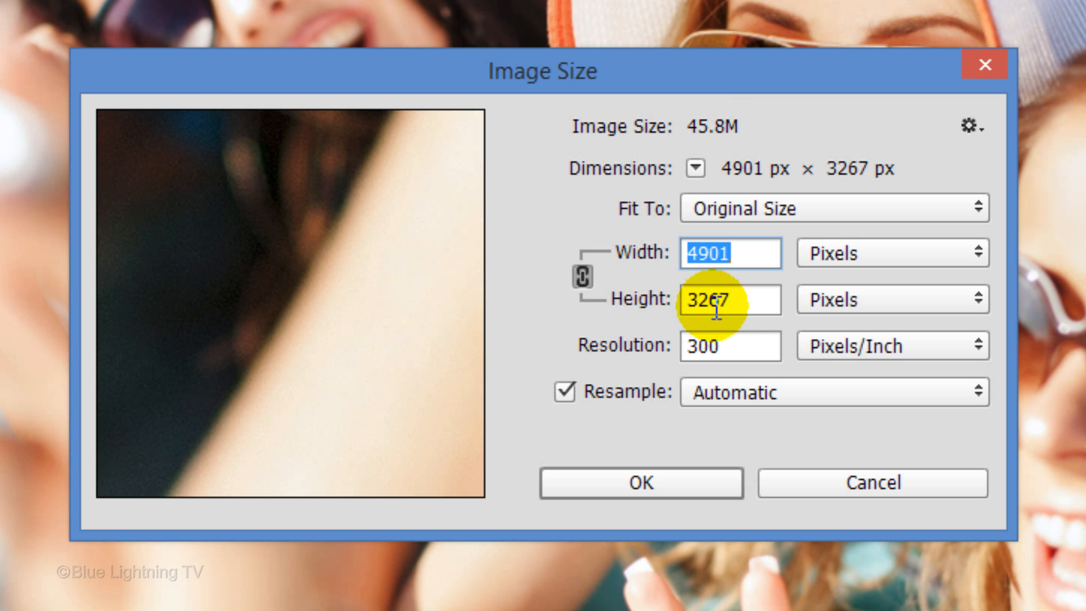
{"action": "left_click", "coordinate": [745, 300]}
{"action": "key", "text": "BackSpace"}
{"action": "key", "text": "BackSpace"}
{"action": "key", "text": "BackSpace"}
{"action": "key", "text": "BackSpace"}
{"action": "type", "text": "980"}
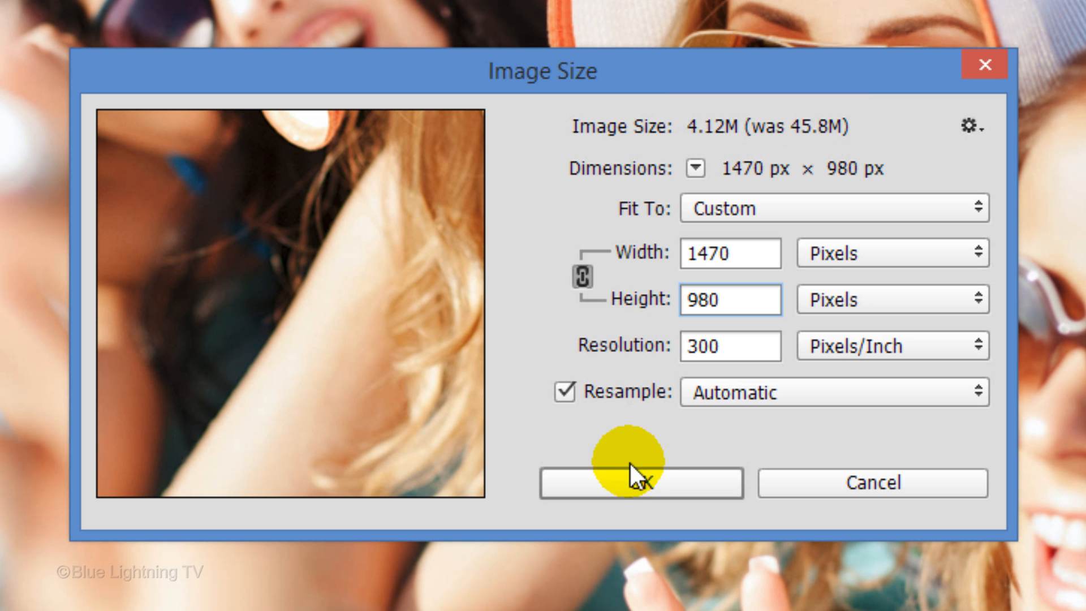
{"action": "left_click", "coordinate": [632, 482]}
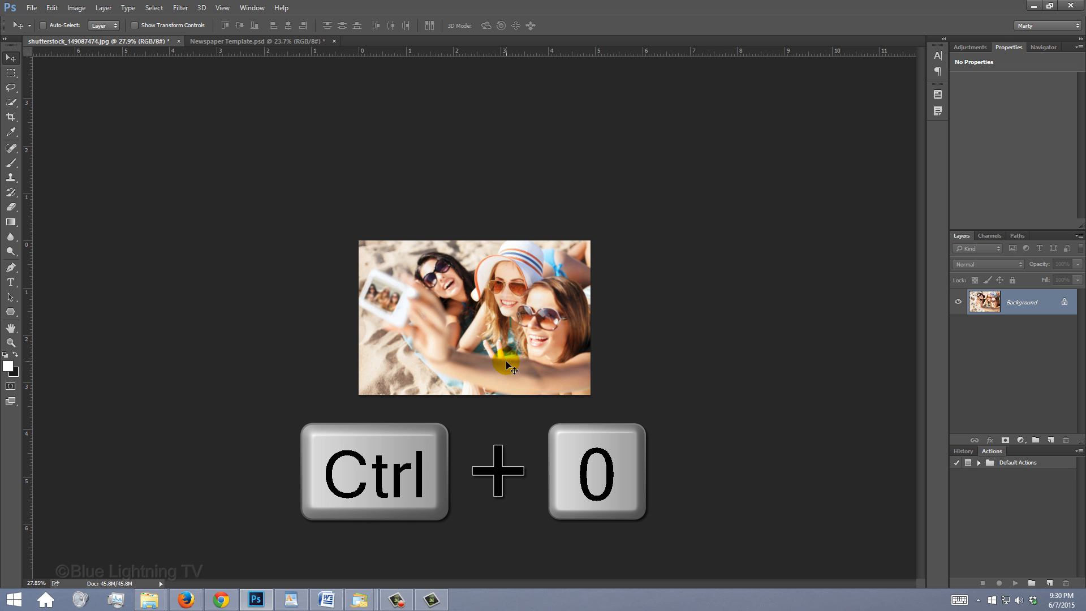
Convert the resized photo's Background layer to a Smart Object
{"action": "key", "text": "ctrl+0"}
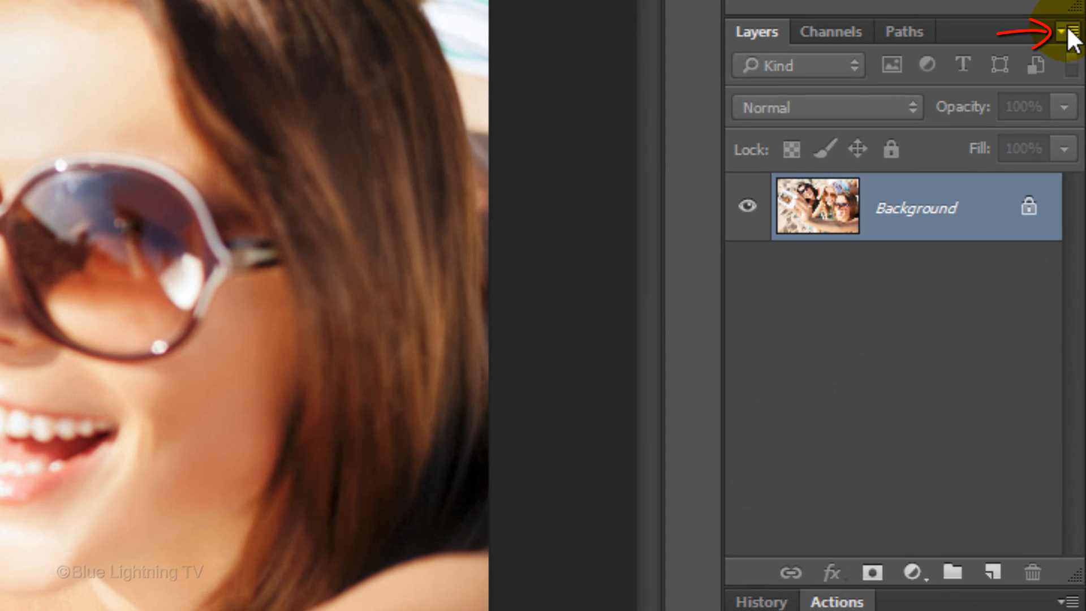
{"action": "left_click", "coordinate": [1068, 30]}
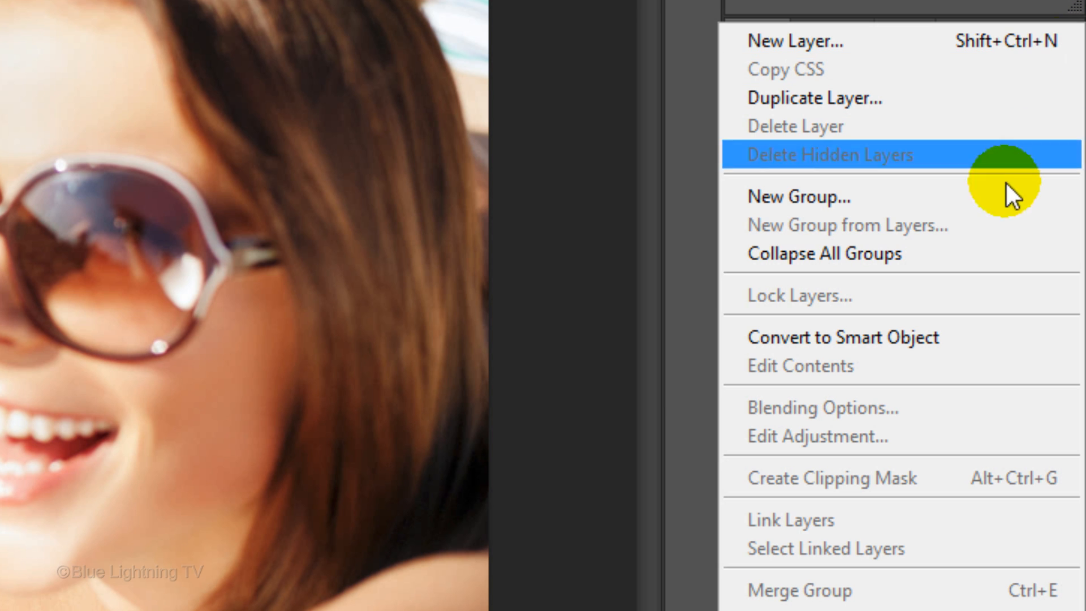
{"action": "left_click", "coordinate": [990, 340]}
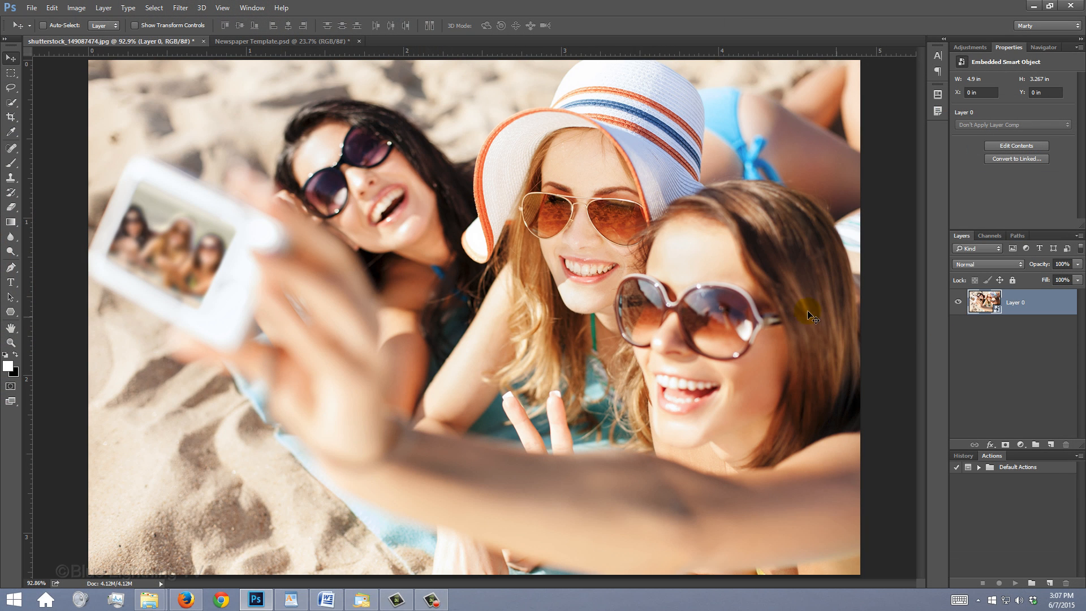
Move the photo with the Move tool into the Newspaper Template.psd document, placing it on the blank area of the front page
{"action": "key", "text": "v"}
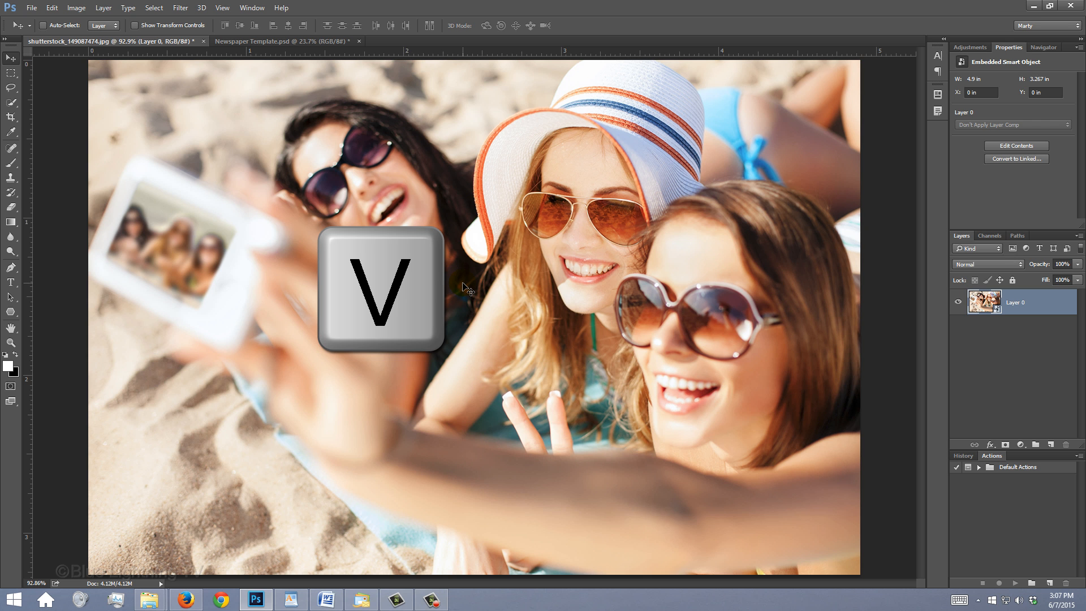
{"action": "left_click_drag", "start_coordinate": [467, 289], "coordinate": [330, 44]}
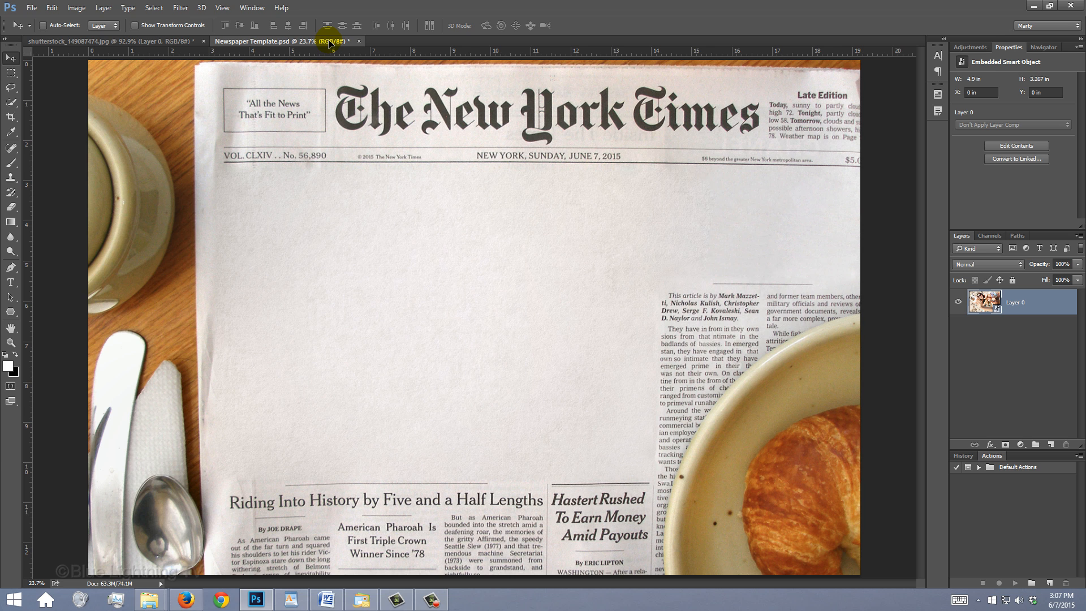
{"action": "left_click_drag", "start_coordinate": [330, 43], "coordinate": [468, 335]}
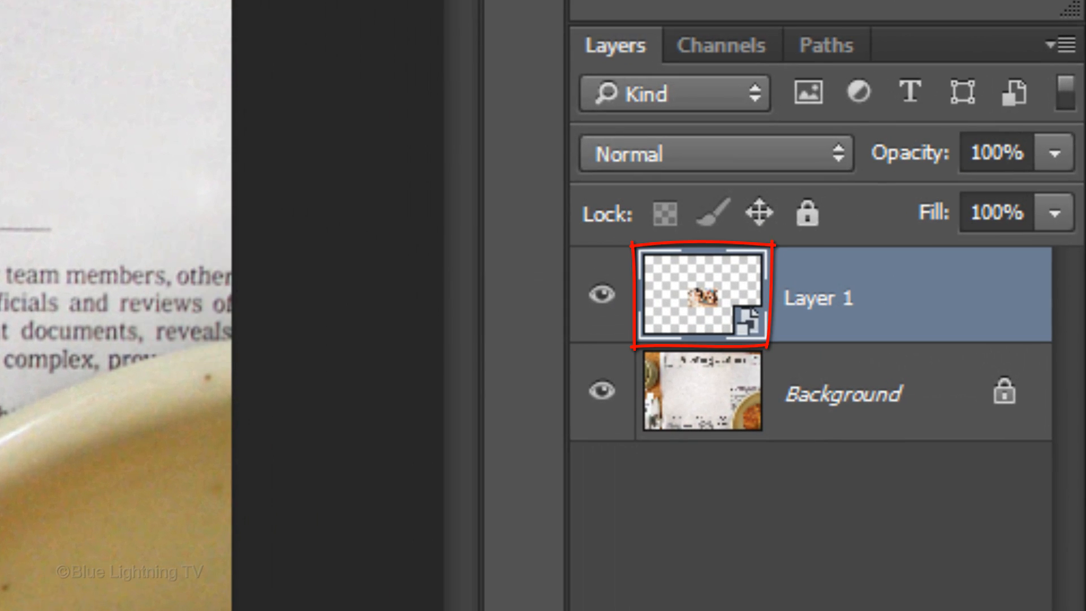
Put the photo layer in a group and mask the group with a selection loaded from the Shape for Photo channel
{"action": "key", "text": "ctrl+g"}
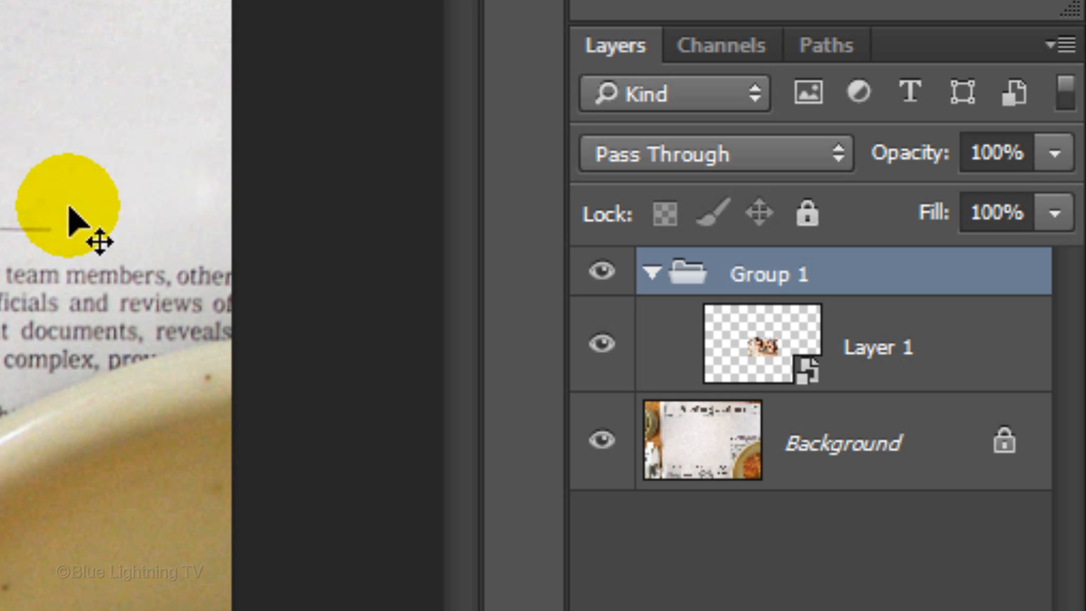
{"action": "left_click", "coordinate": [728, 56]}
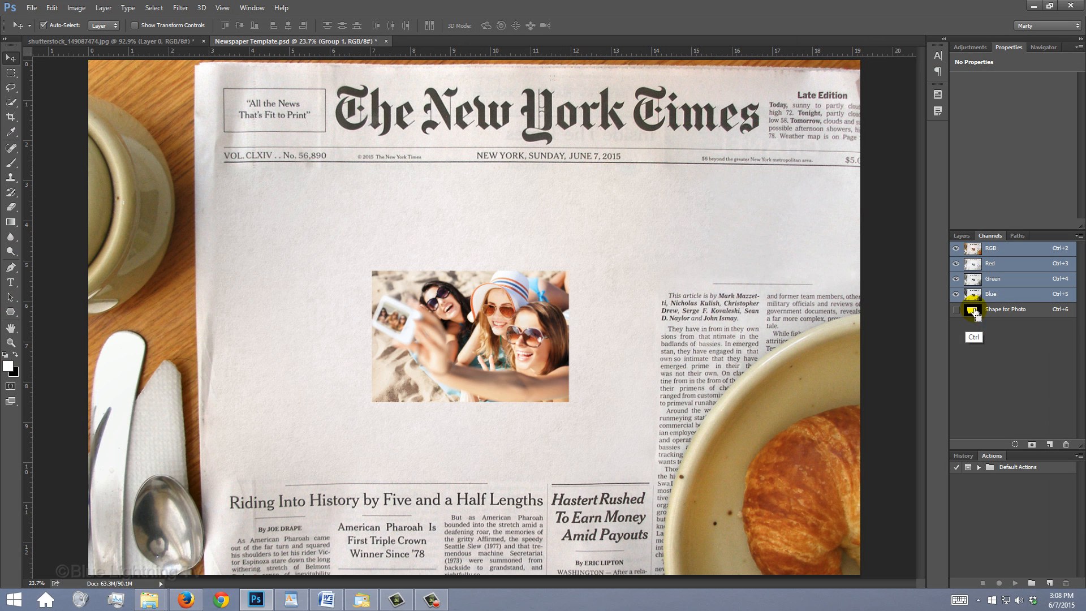
{"action": "left_click", "coordinate": [669, 324], "text": "ctrl"}
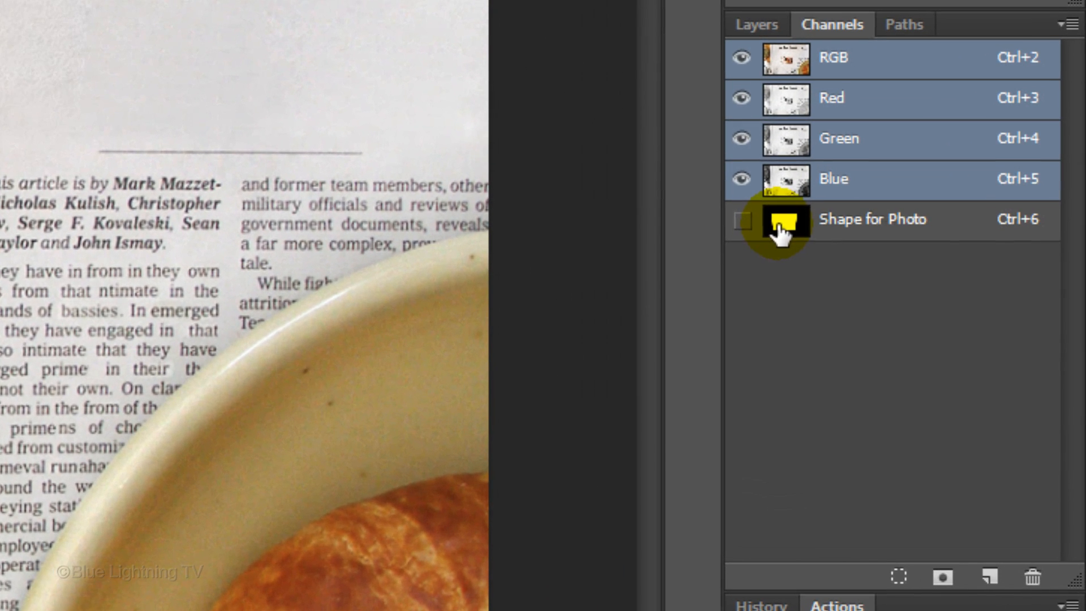
{"action": "left_click", "coordinate": [756, 26]}
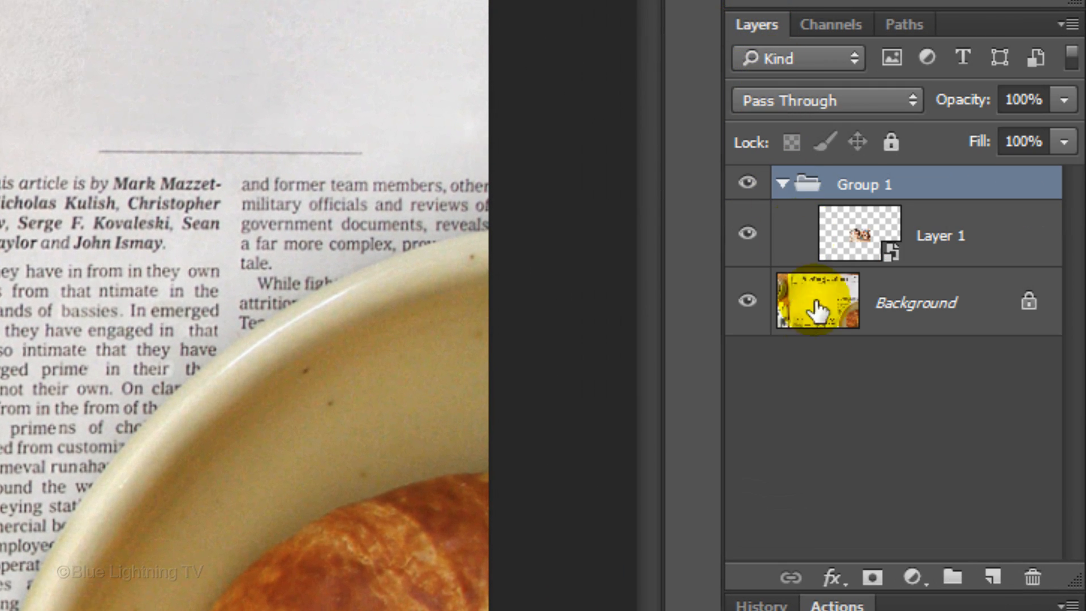
{"action": "left_click", "coordinate": [873, 578]}
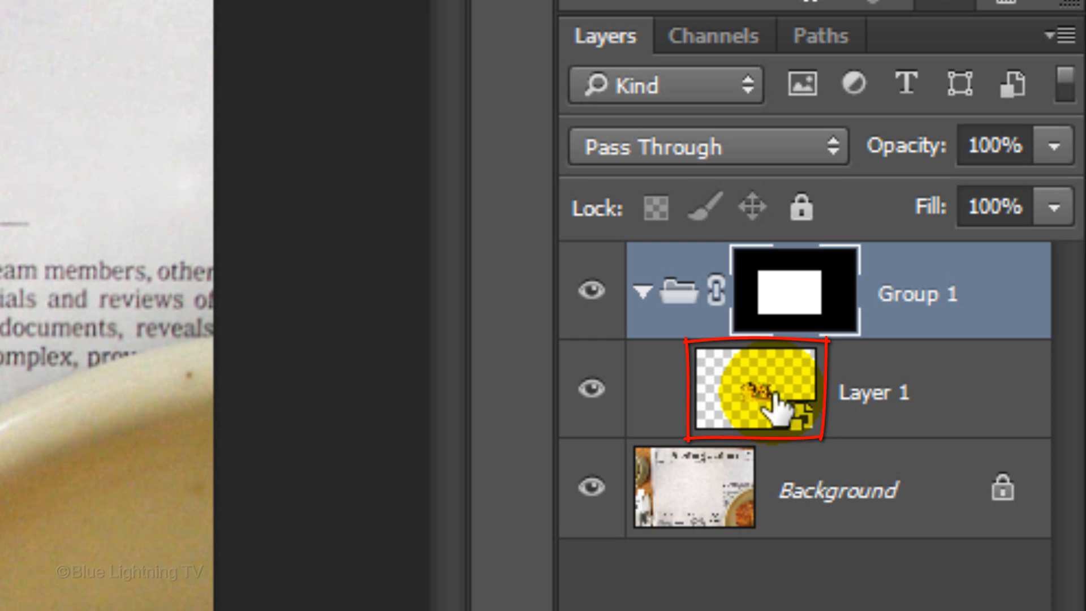
Make Layer 1 inside the group active and turn off snapping
{"action": "left_click", "coordinate": [777, 408]}
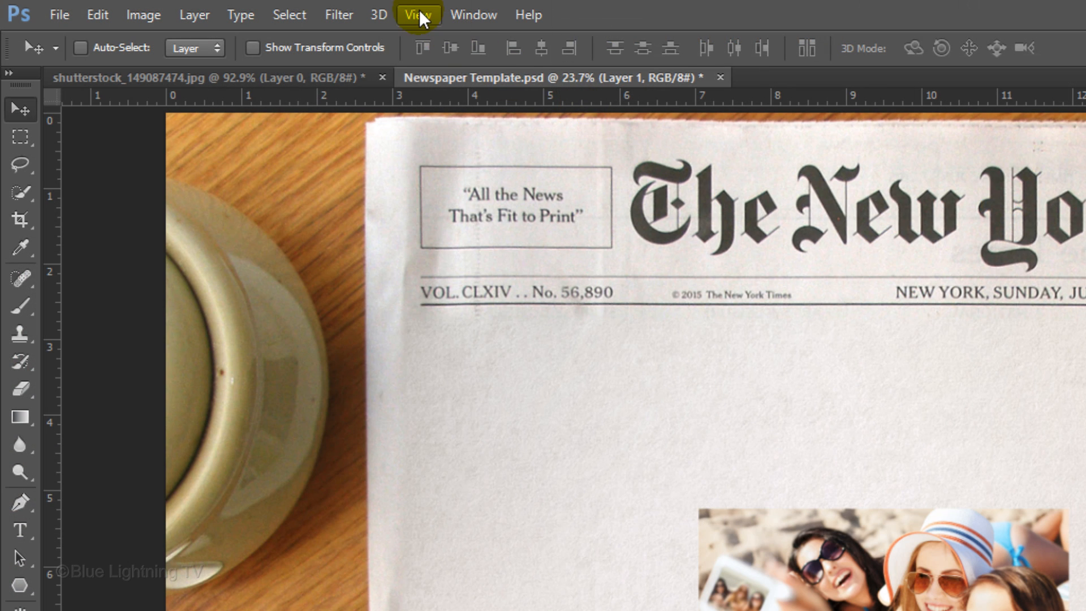
{"action": "left_click", "coordinate": [419, 14]}
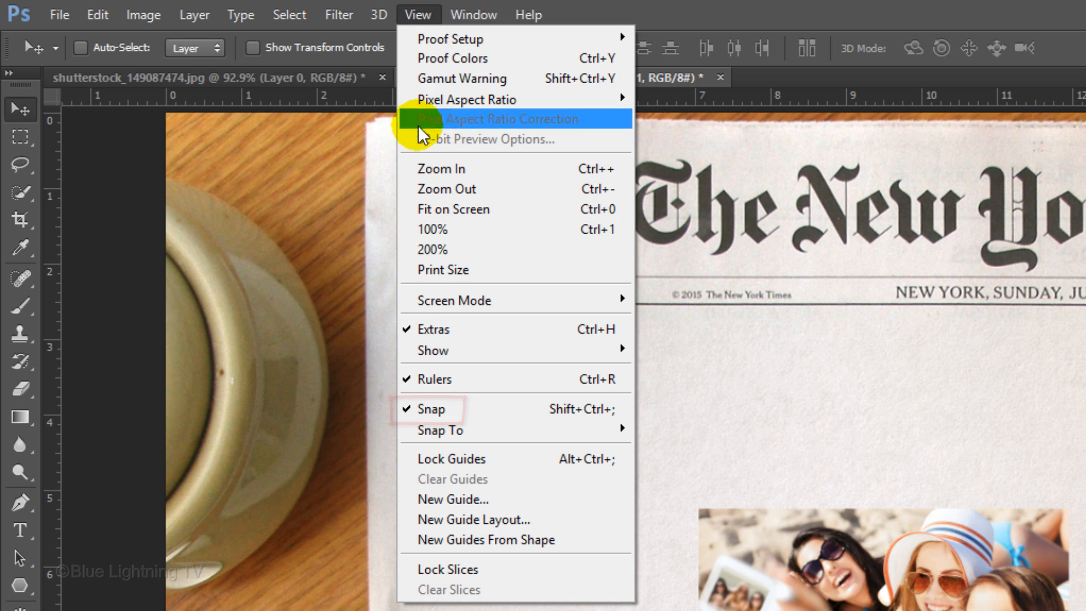
{"action": "left_click", "coordinate": [423, 406]}
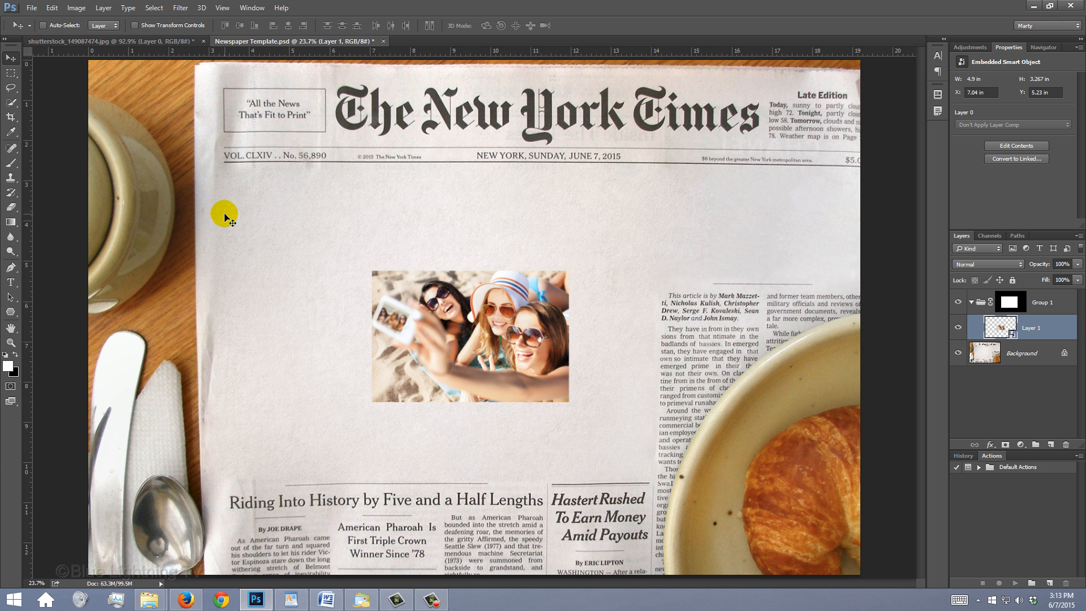
Scale the photo proportionally from its center to about 245% and reposition it so the three faces sit within the masked frame
{"action": "key", "text": "ctrl+t"}
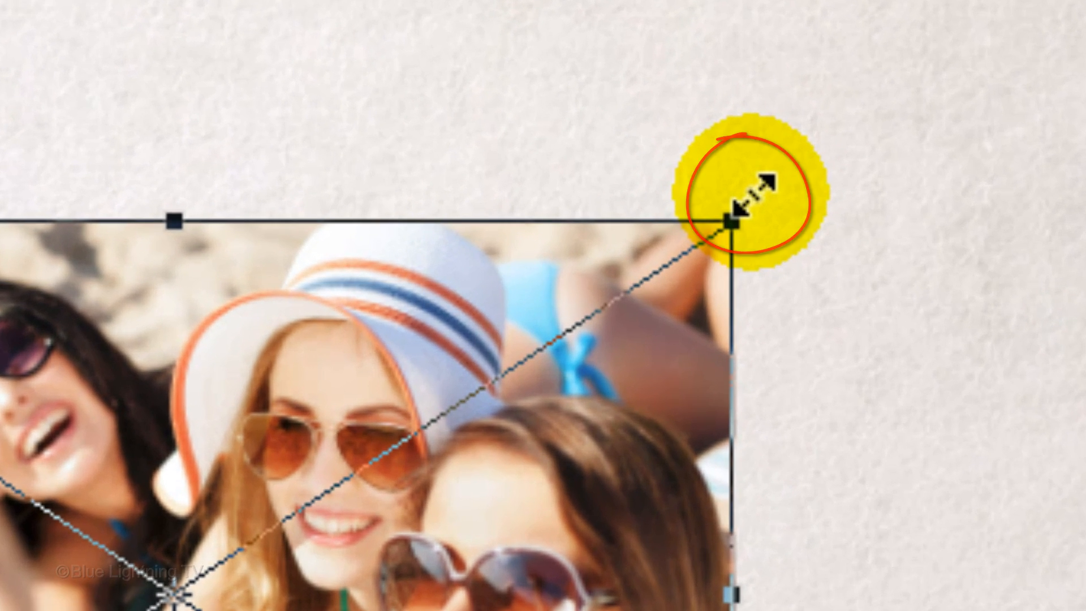
{"action": "key", "text": "alt+shift"}
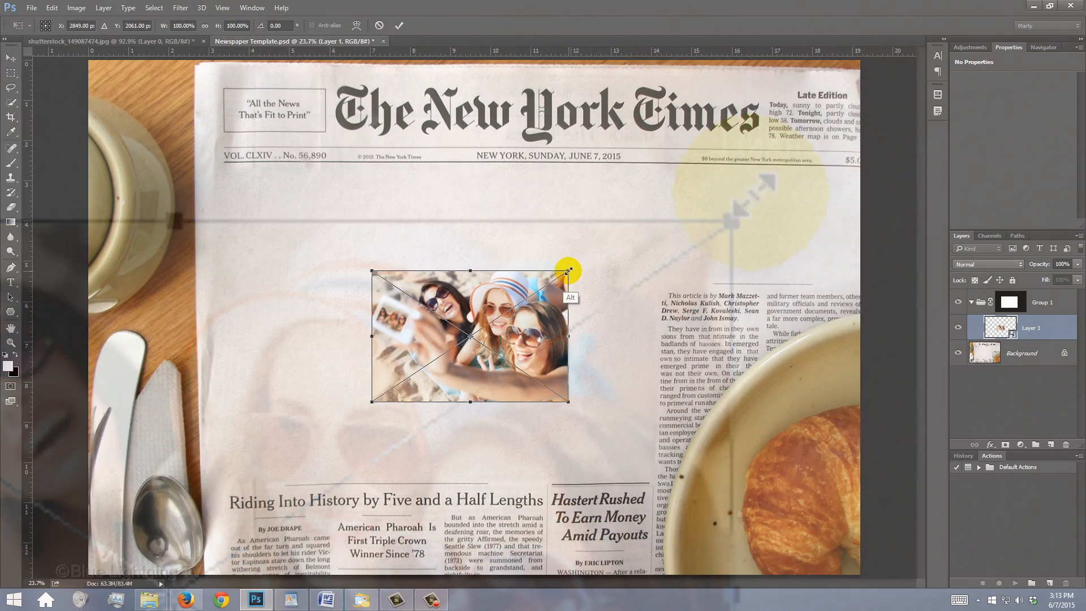
{"action": "left_click_drag", "start_coordinate": [565, 271], "coordinate": [697, 158]}
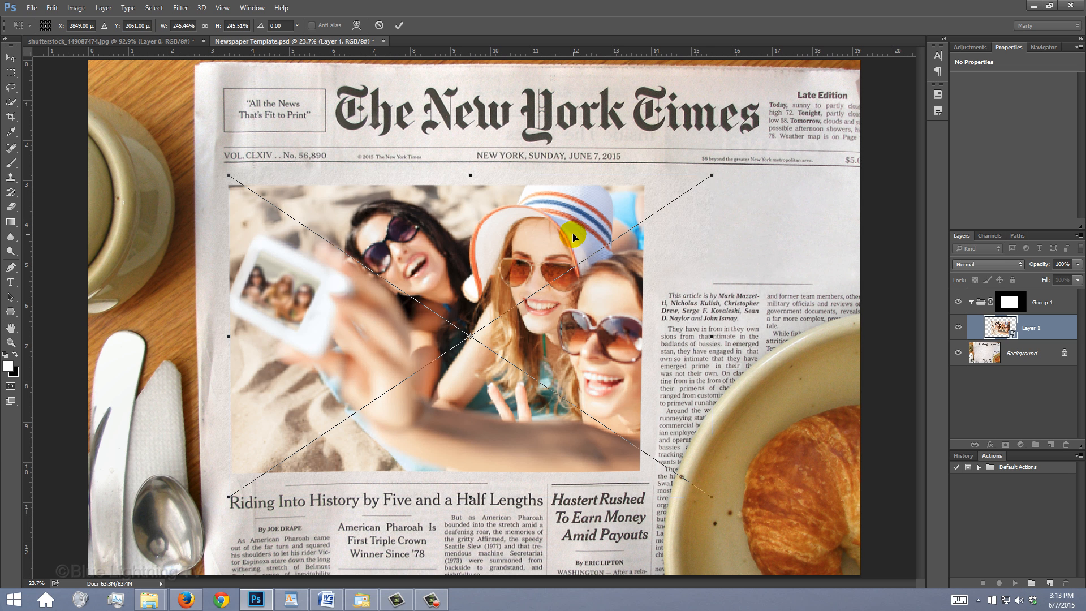
{"action": "left_click_drag", "start_coordinate": [573, 238], "coordinate": [511, 245]}
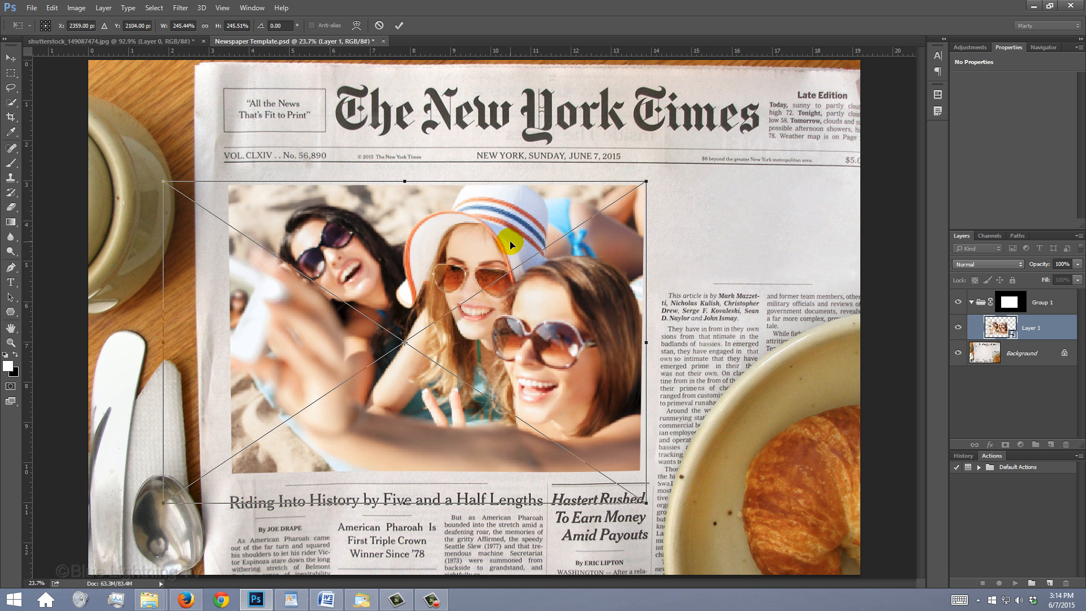
{"action": "key", "text": "Return"}
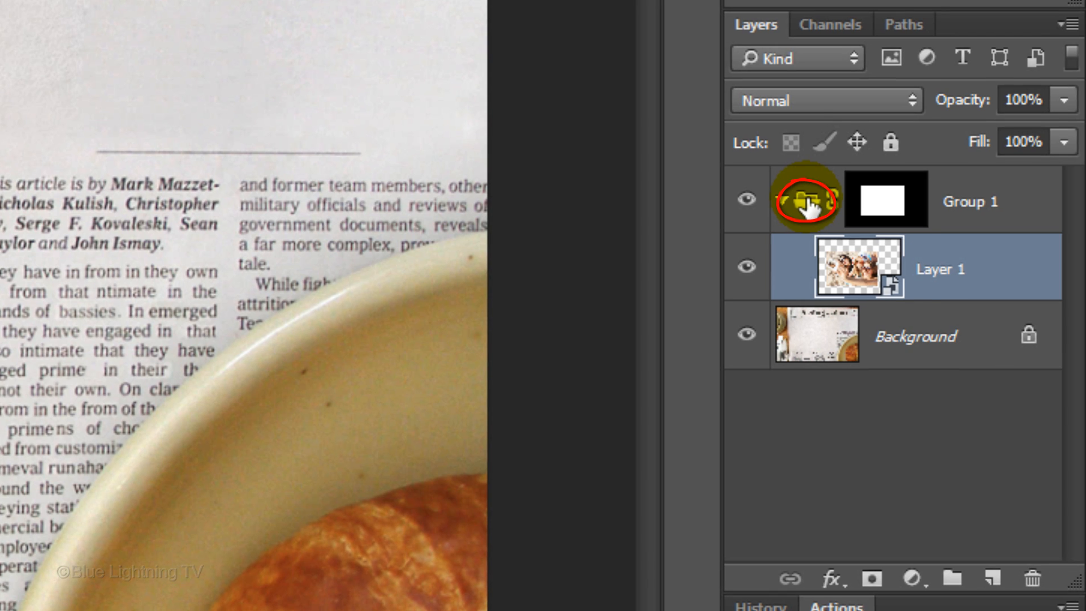
Add a Stroke effect to Group 1 with a size of 9 px, Center position and 65% opacity
{"action": "left_click", "coordinate": [809, 206]}
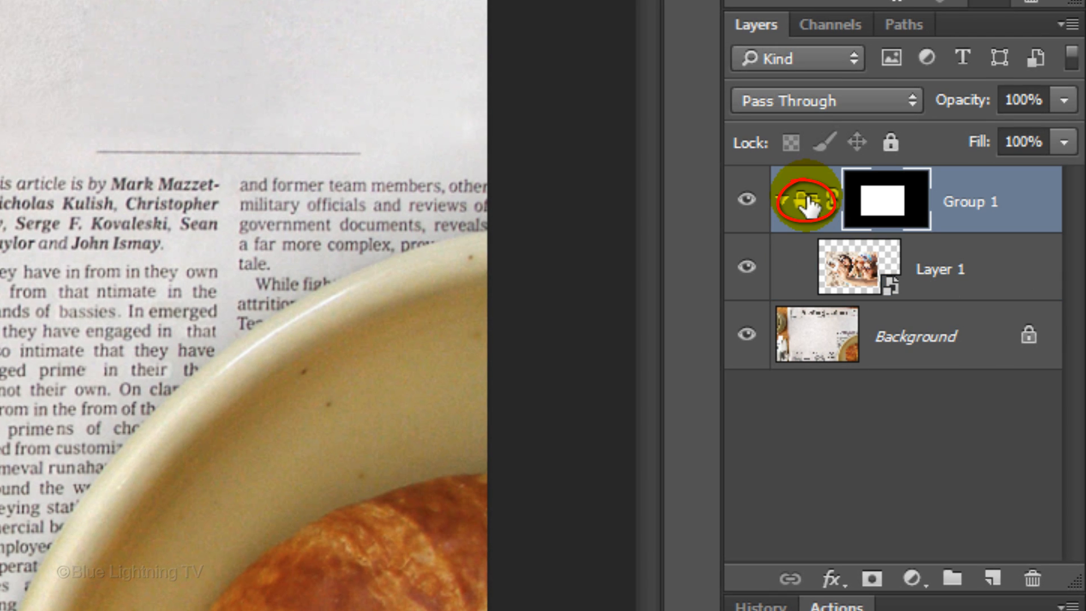
{"action": "left_click", "coordinate": [829, 579]}
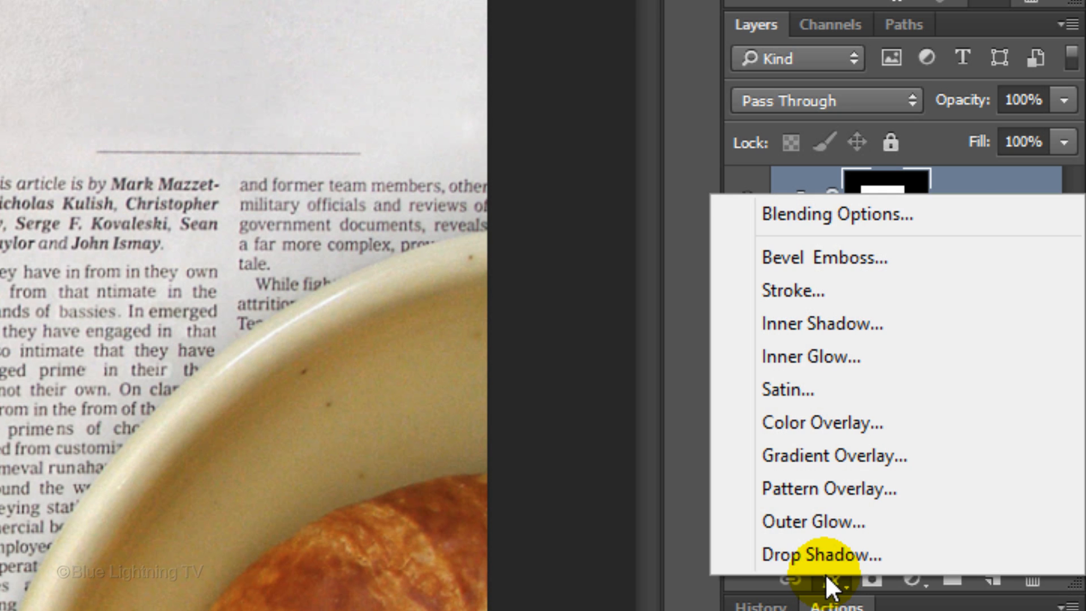
{"action": "left_click", "coordinate": [816, 293]}
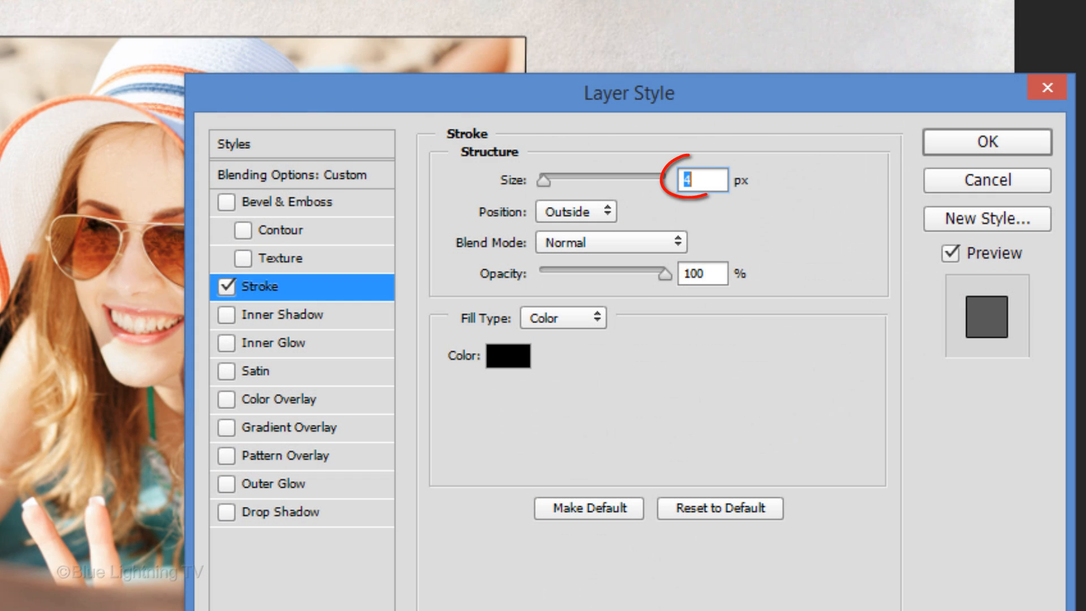
{"action": "type", "text": "9"}
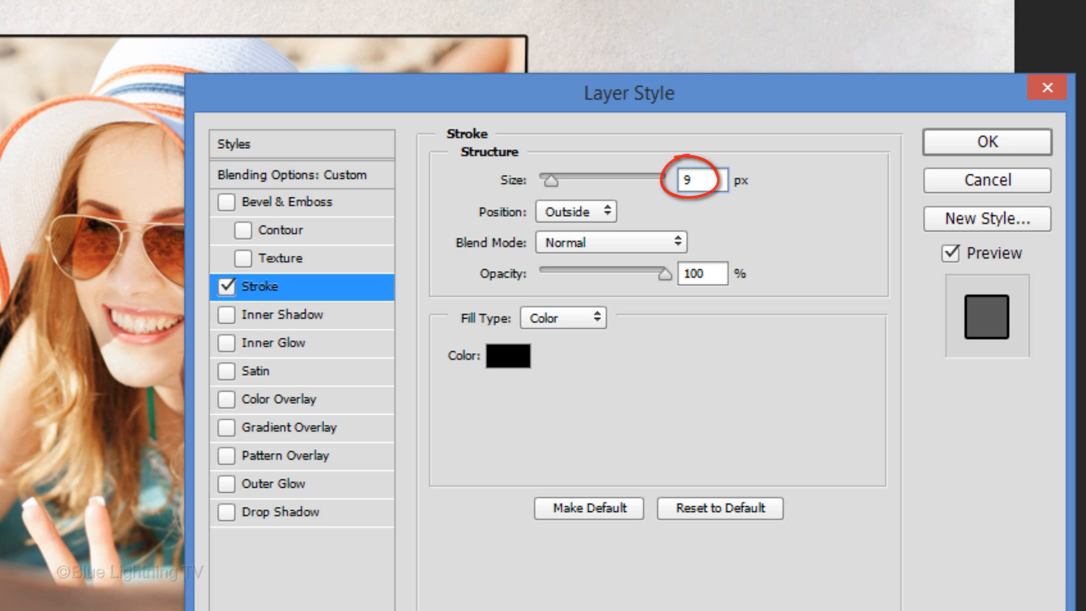
{"action": "left_click", "coordinate": [586, 215]}
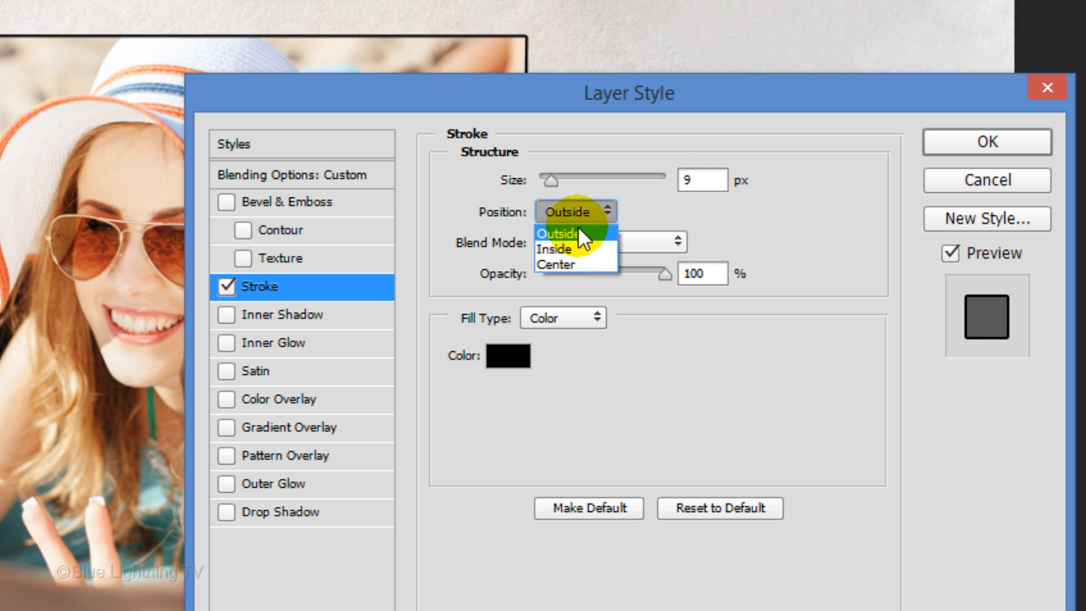
{"action": "left_click", "coordinate": [572, 265]}
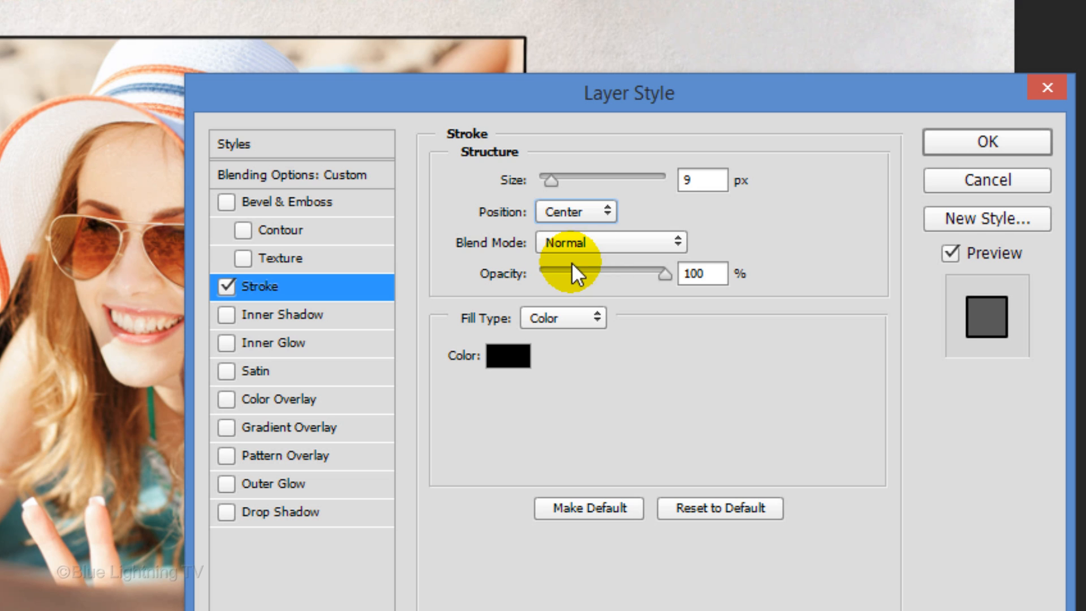
{"action": "double_click", "coordinate": [701, 275]}
{"action": "type", "text": "65"}
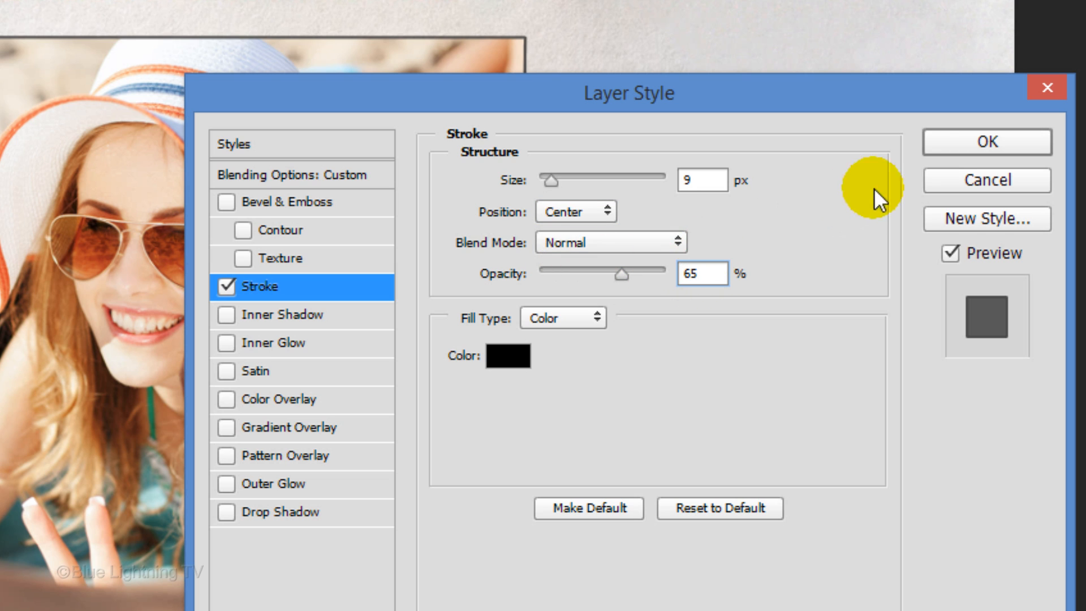
{"action": "left_click", "coordinate": [968, 148]}
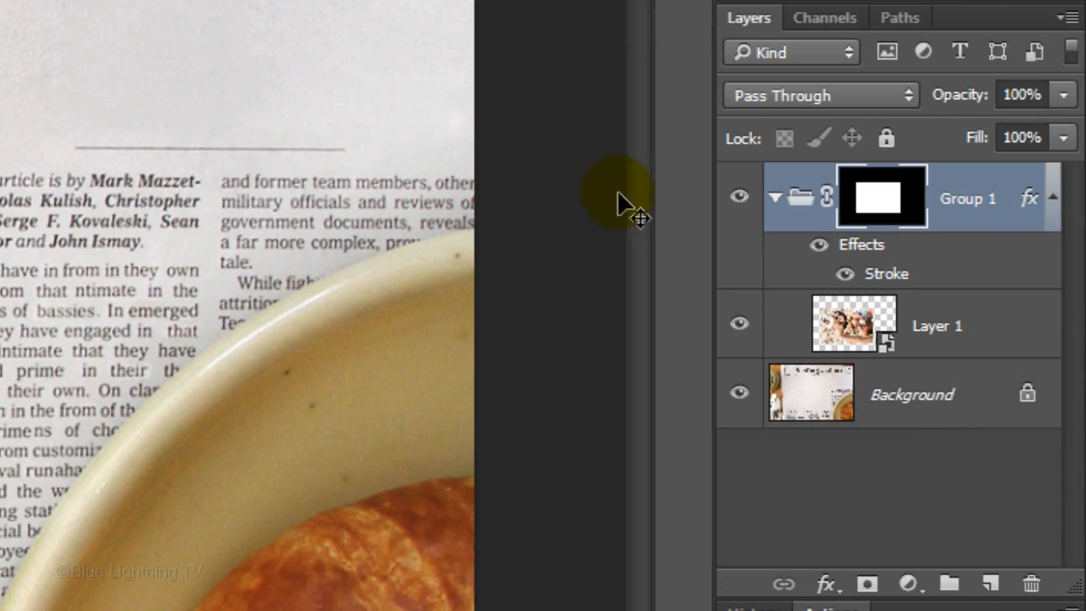
Set the blend mode of Layer 1, the photo inside the group, to Luminosity
{"action": "left_click", "coordinate": [1001, 350]}
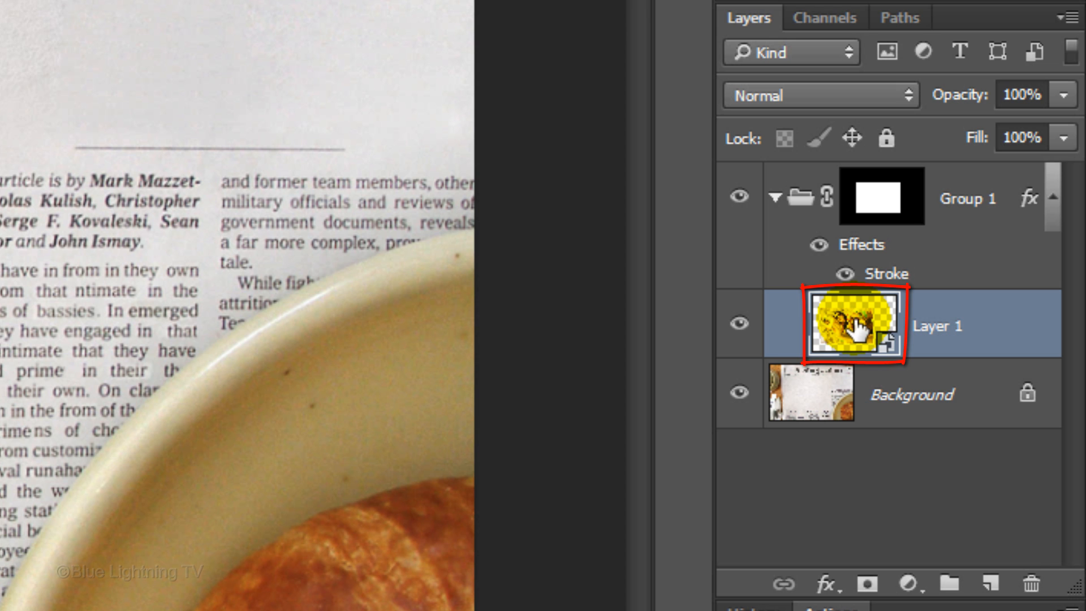
{"action": "left_click", "coordinate": [867, 93]}
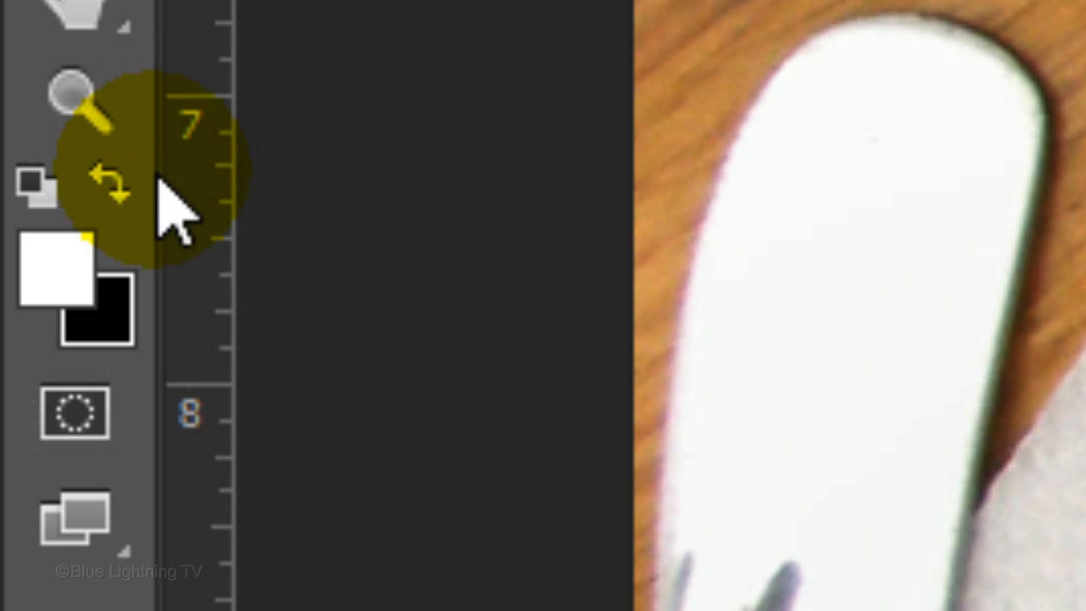
Reset the foreground and background colors to default and apply a Halftone Pattern filter to Layer 1 with size 6, contrast 6 and Dot pattern type
{"action": "left_click", "coordinate": [30, 189]}
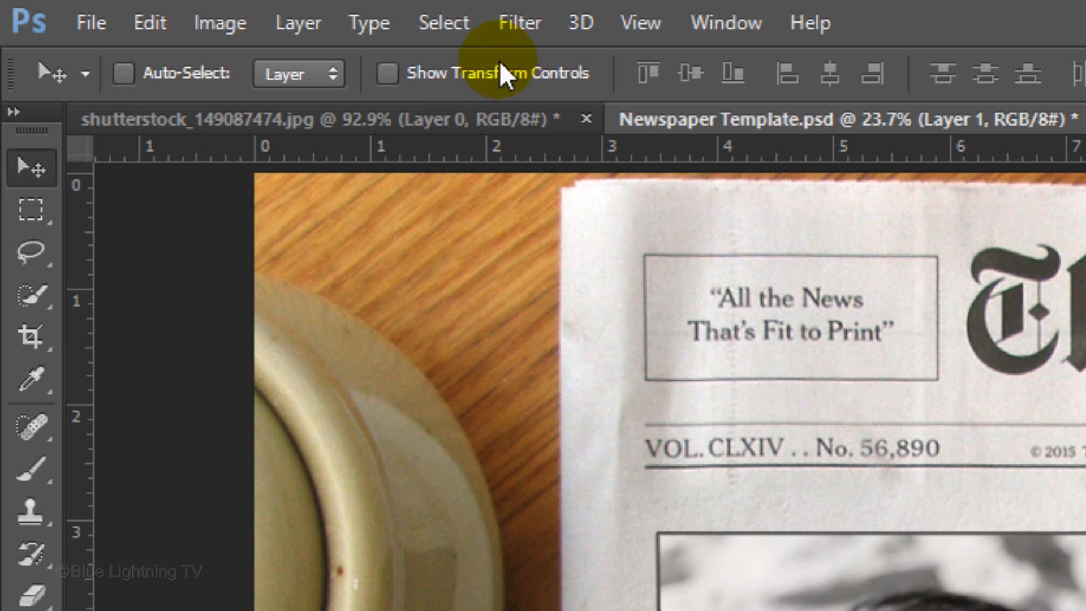
{"action": "left_click", "coordinate": [512, 22]}
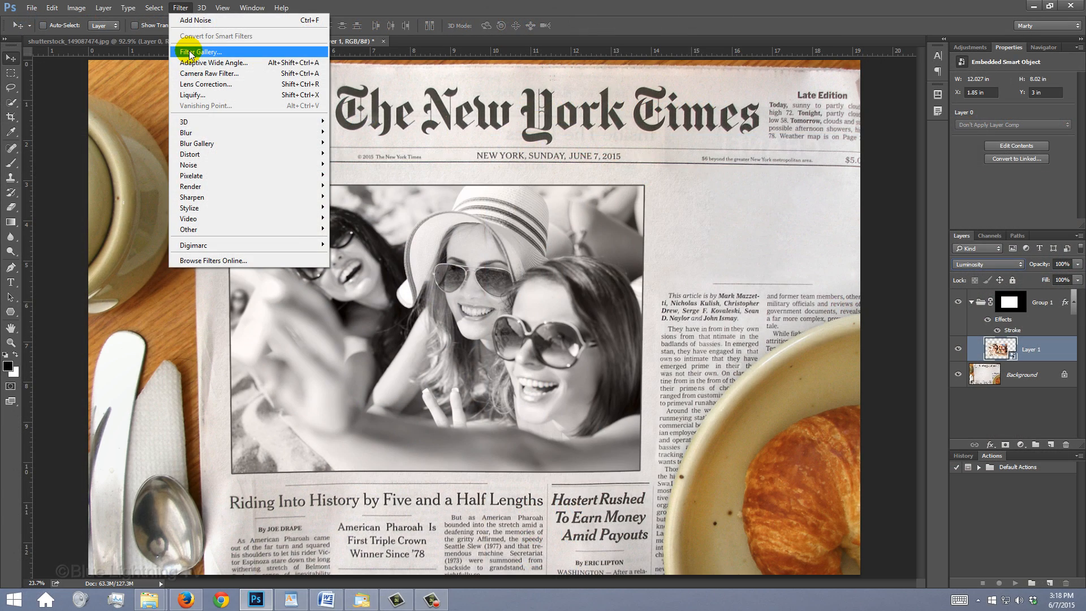
{"action": "left_click", "coordinate": [546, 151]}
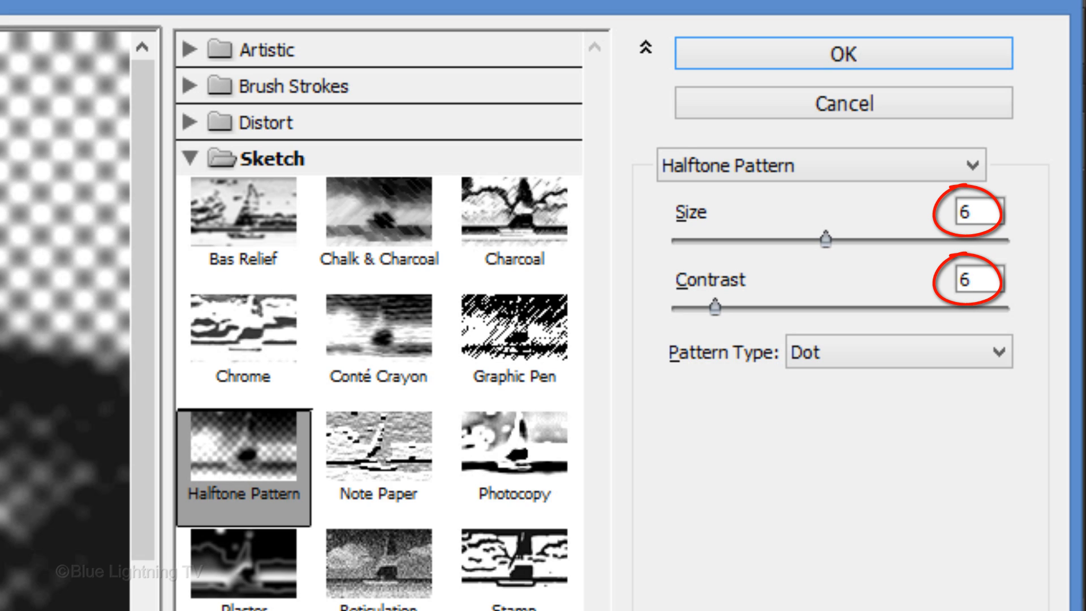
{"action": "left_click", "coordinate": [791, 53]}
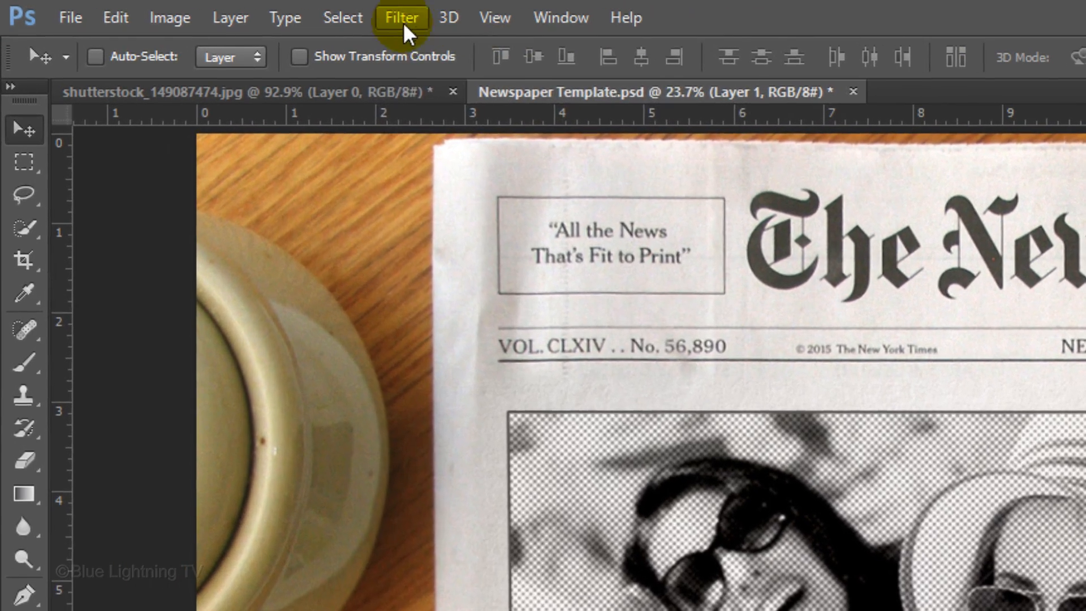
Add monochromatic Gaussian noise with an amount of 15% to Layer 1
{"action": "left_click", "coordinate": [178, 8]}
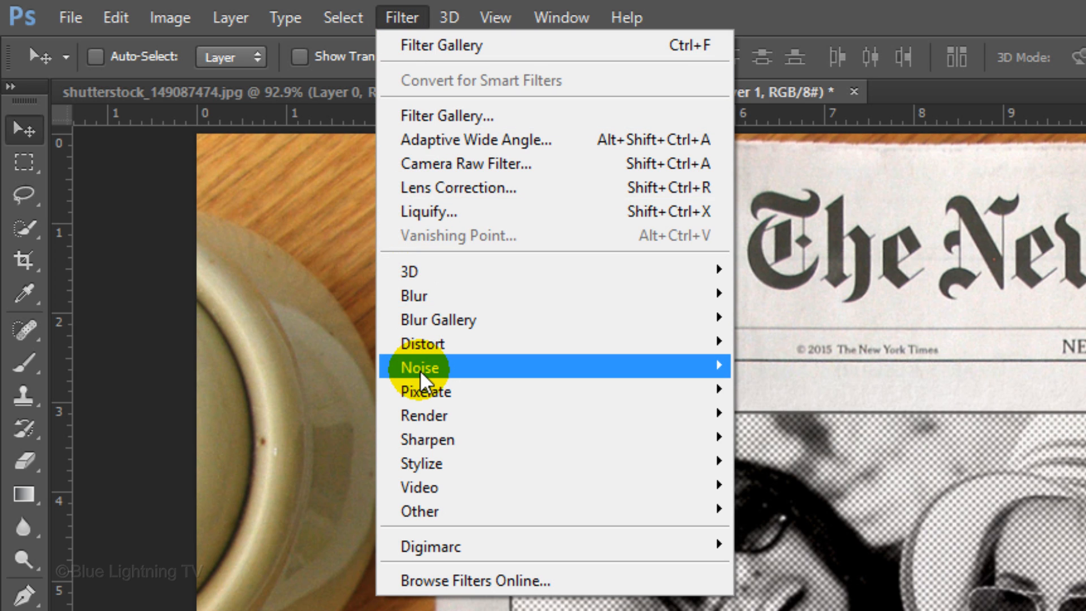
{"action": "mouse_move", "coordinate": [422, 370]}
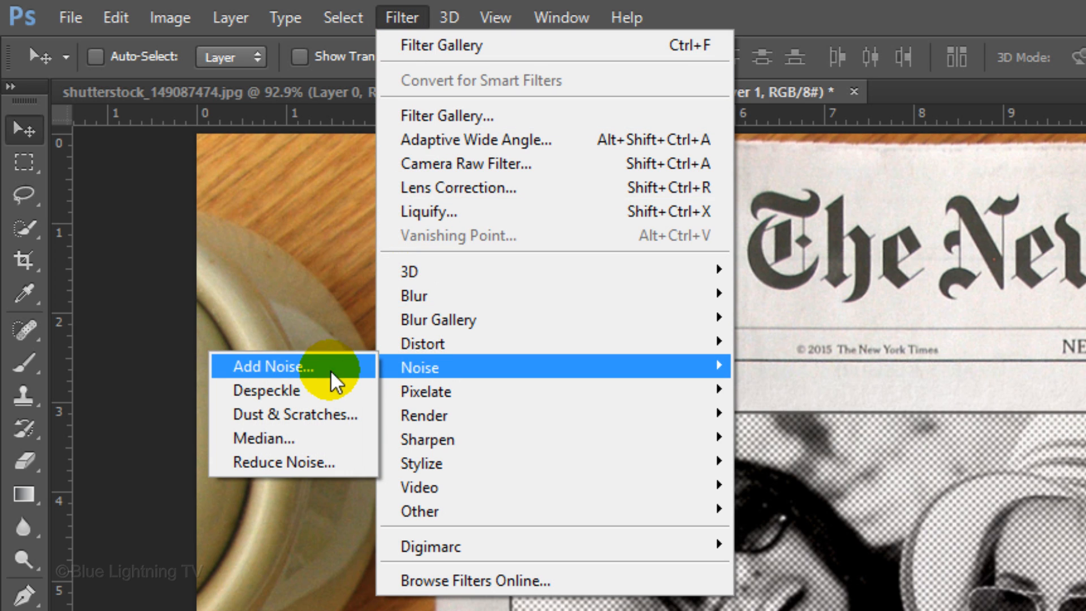
{"action": "left_click", "coordinate": [304, 371]}
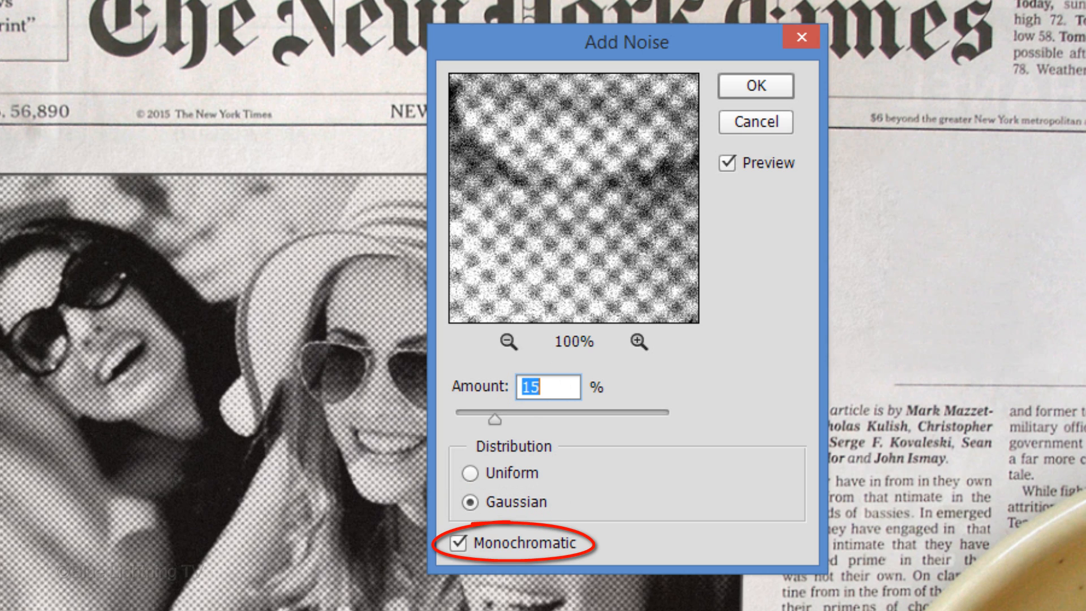
{"action": "left_click", "coordinate": [756, 87]}
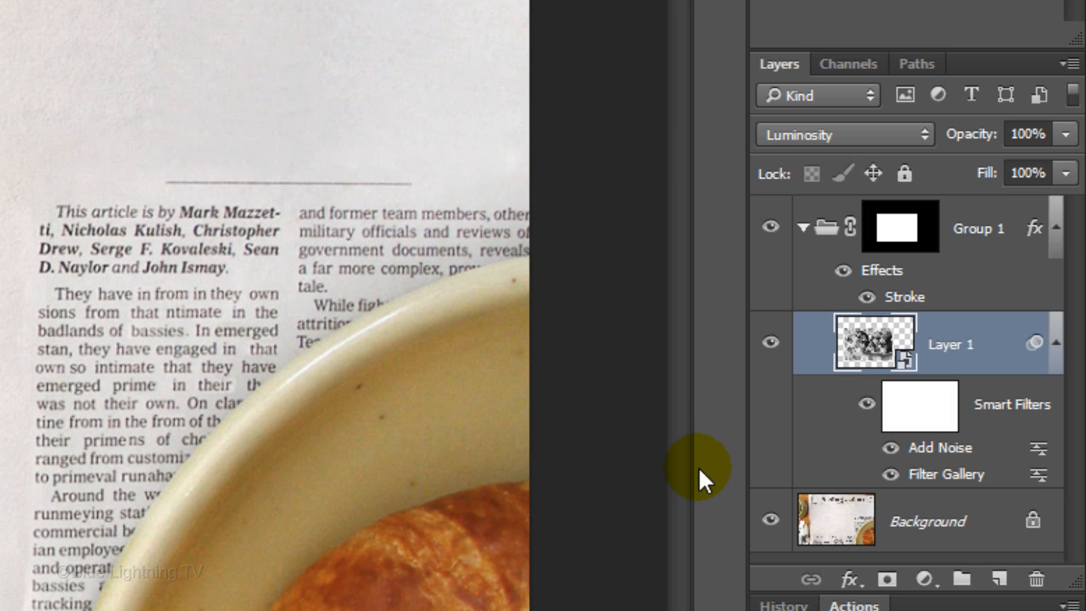
Add an Exposure adjustment layer above Layer 1 and clip it so that it affects only the photo
{"action": "left_click", "coordinate": [936, 580]}
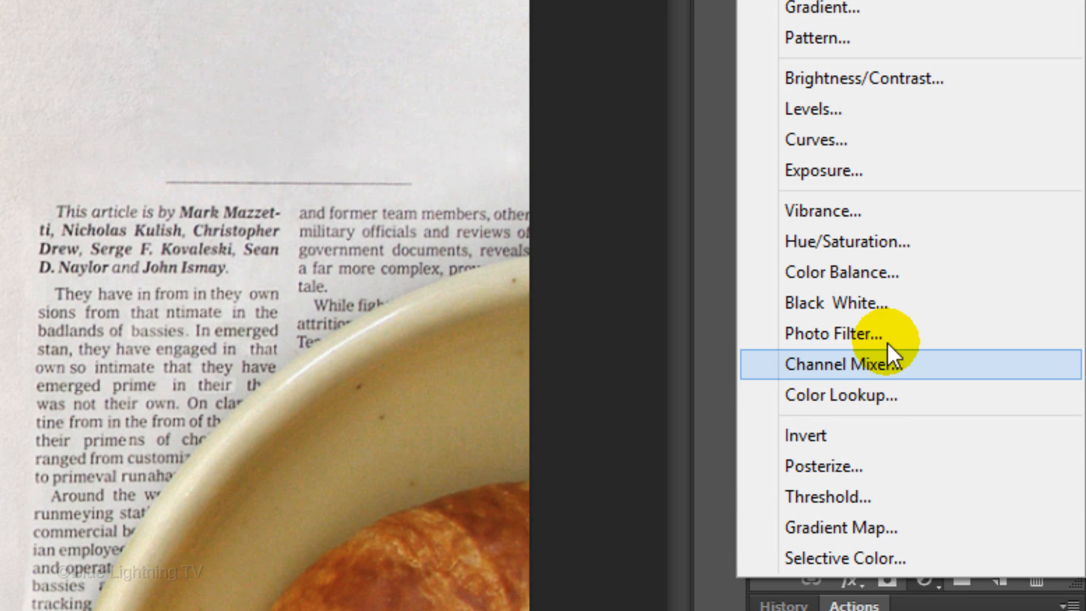
{"action": "left_click", "coordinate": [863, 171]}
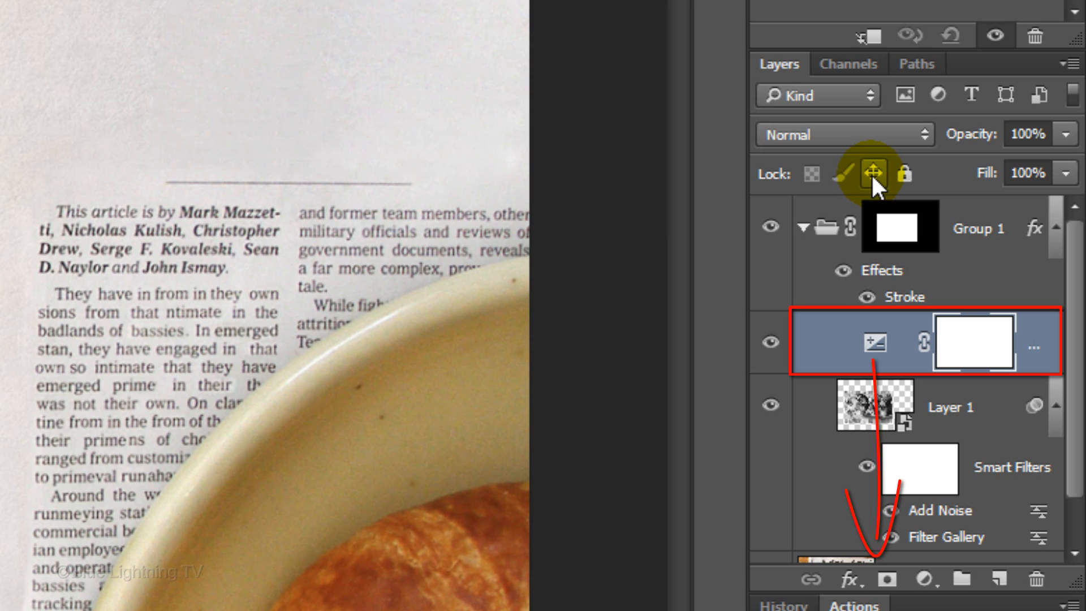
{"action": "left_click", "coordinate": [869, 39]}
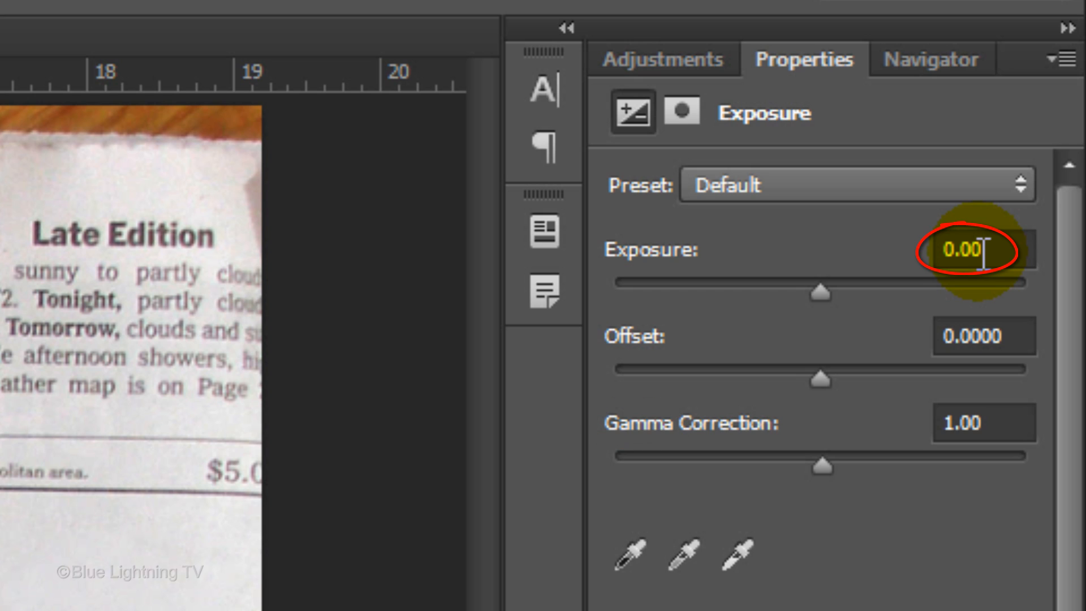
Set the Exposure adjustment to an exposure of -0.2, an offset of .01 and a gamma correction of 1.4
{"action": "double_click", "coordinate": [984, 252]}
{"action": "type", "text": "-0.2"}
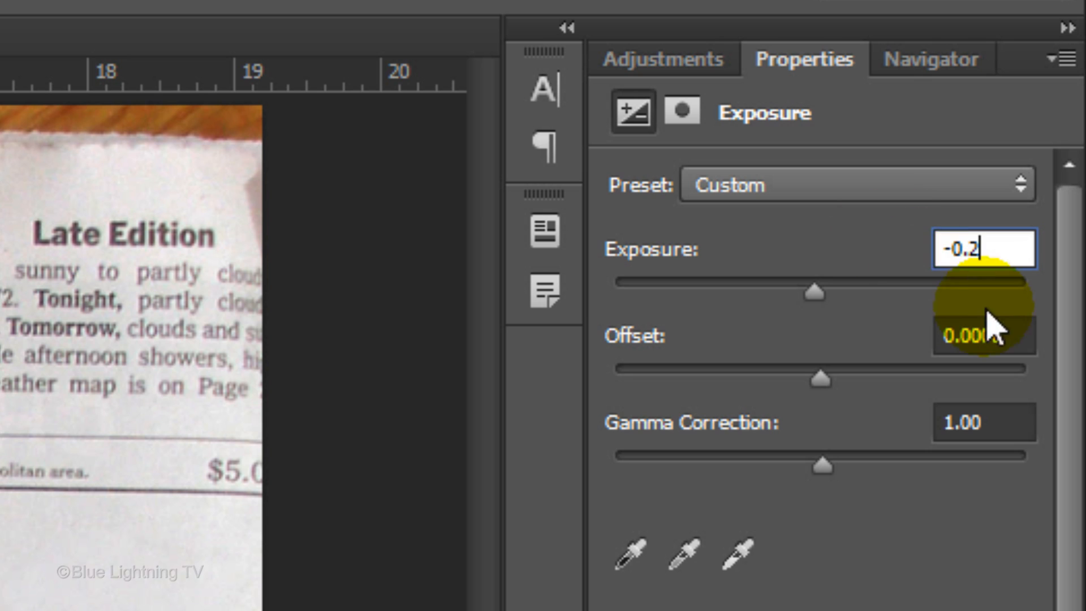
{"action": "left_click", "coordinate": [1018, 328]}
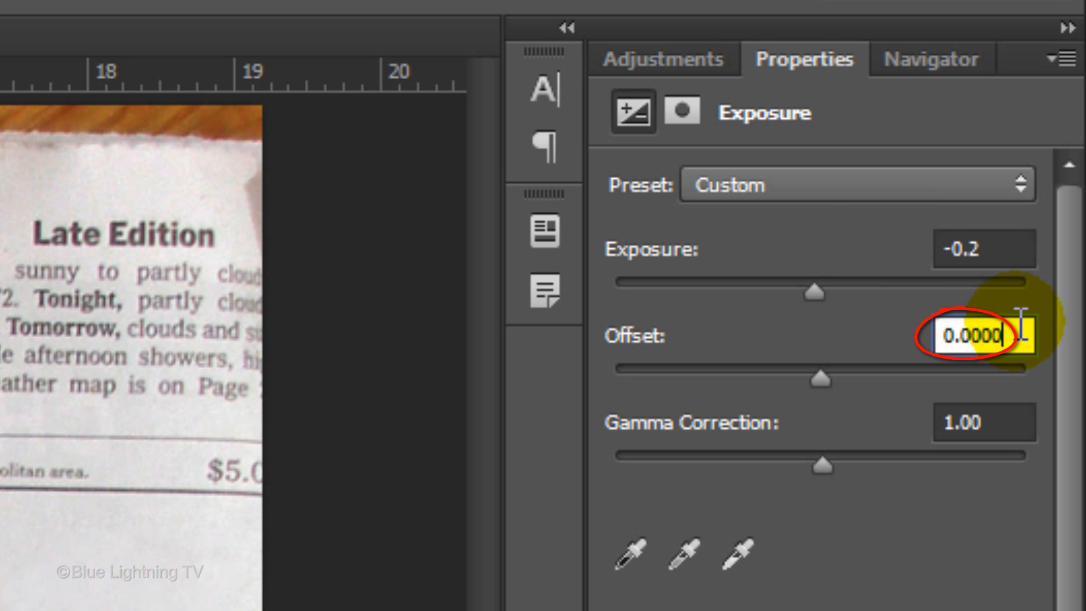
{"action": "left_click_drag", "start_coordinate": [1019, 325], "coordinate": [906, 327]}
{"action": "type", "text": ".01"}
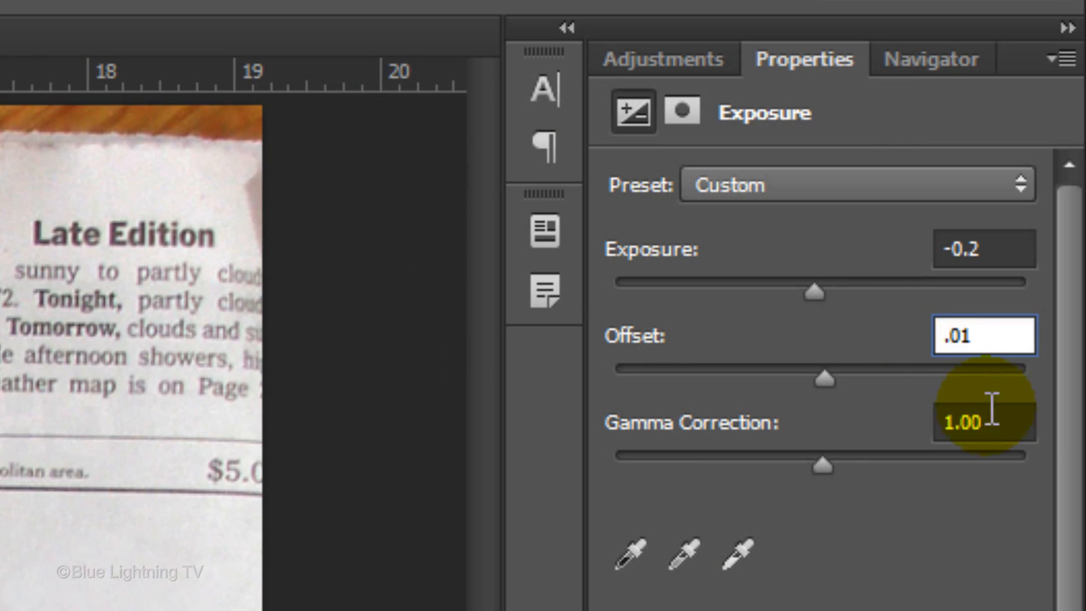
{"action": "left_click", "coordinate": [1006, 421]}
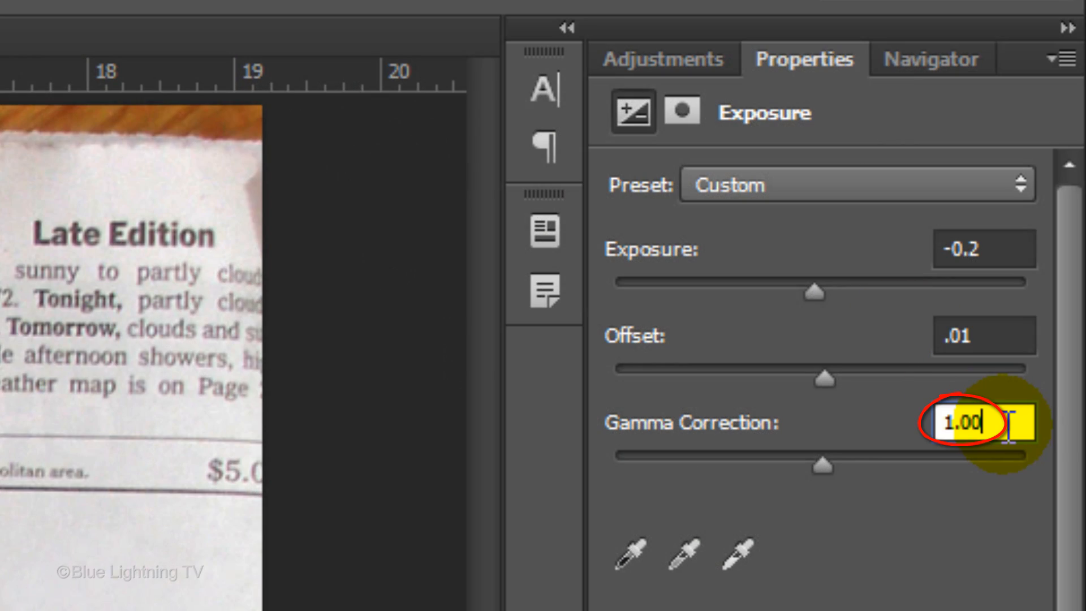
{"action": "key", "text": "BackSpace"}
{"action": "key", "text": "BackSpace"}
{"action": "key", "text": "BackSpace"}
{"action": "type", "text": ".4"}
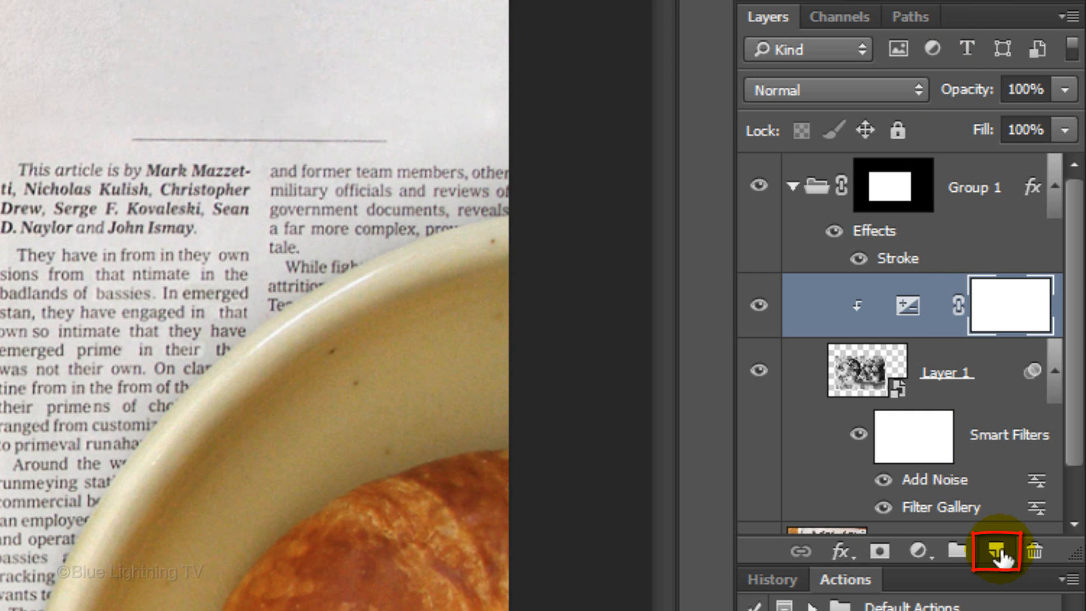
Create a new layer above the Exposure adjustment and fill it with the Clouds render filter
{"action": "left_click", "coordinate": [996, 552]}
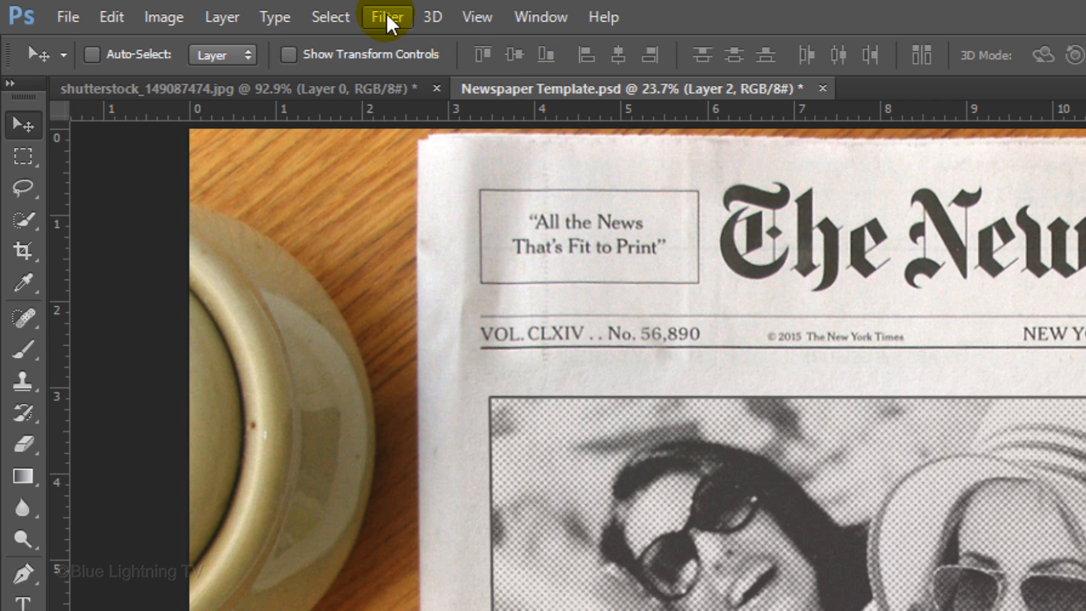
{"action": "left_click", "coordinate": [388, 18]}
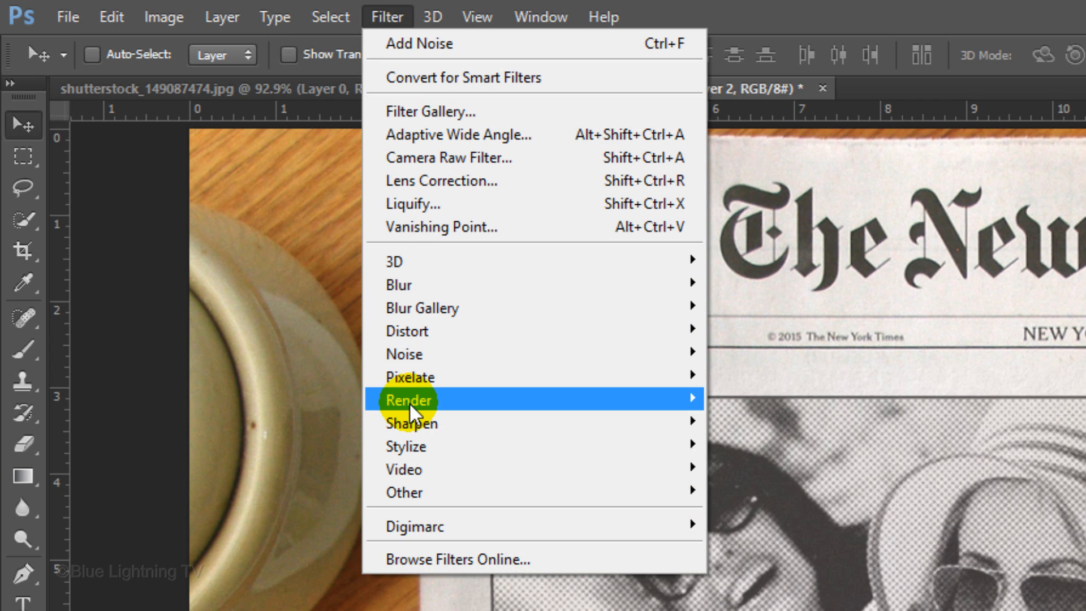
{"action": "mouse_move", "coordinate": [410, 408]}
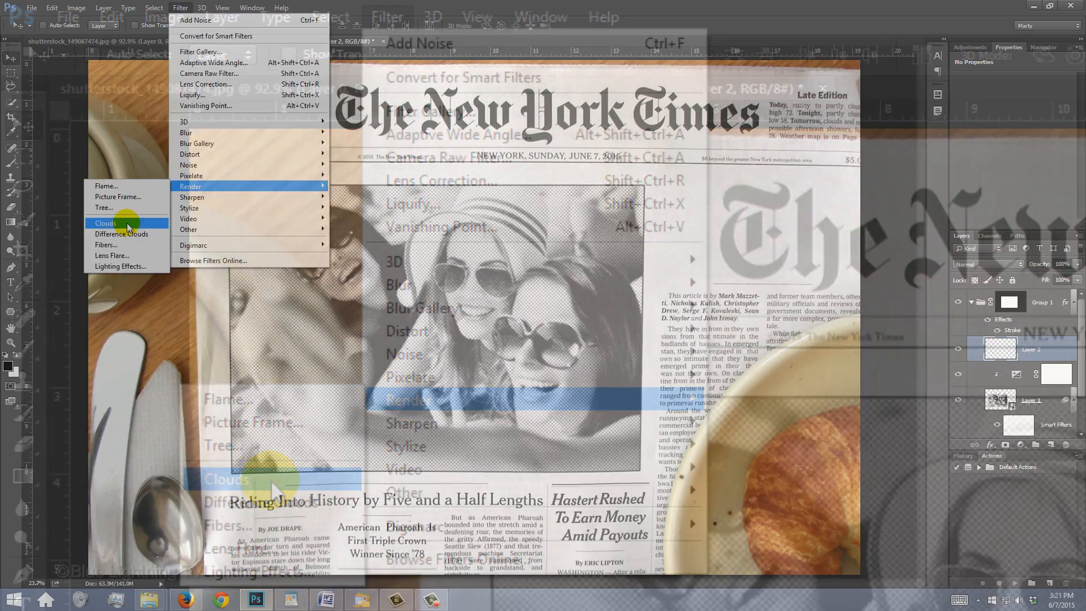
{"action": "left_click", "coordinate": [270, 480]}
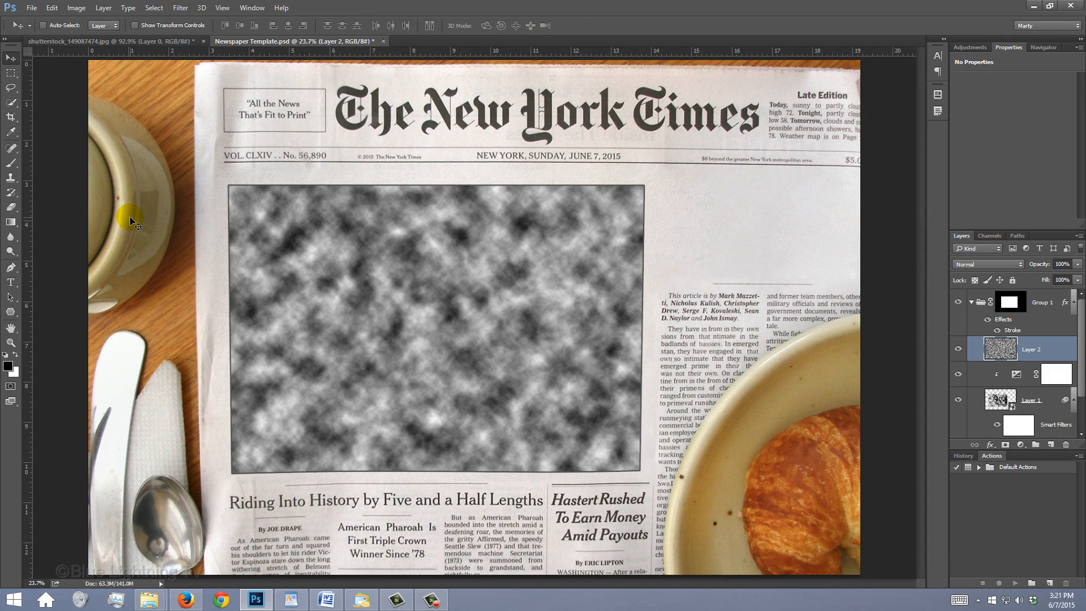
Scale the clouds layer to 300% in width and height with the proportions linked
{"action": "key", "text": "ctrl+t"}
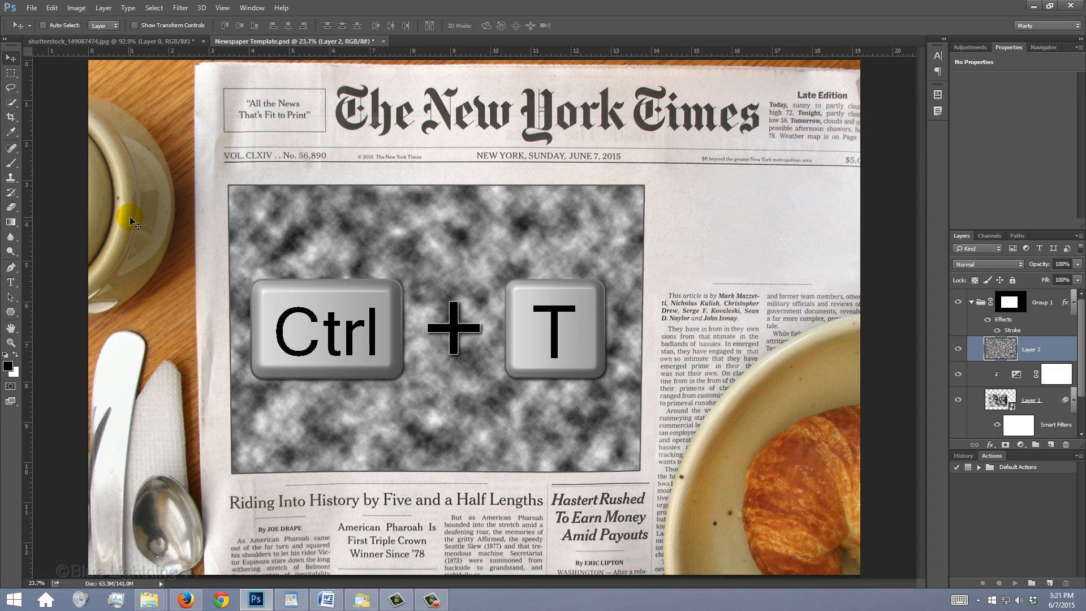
{"action": "key", "text": "ctrl+t"}
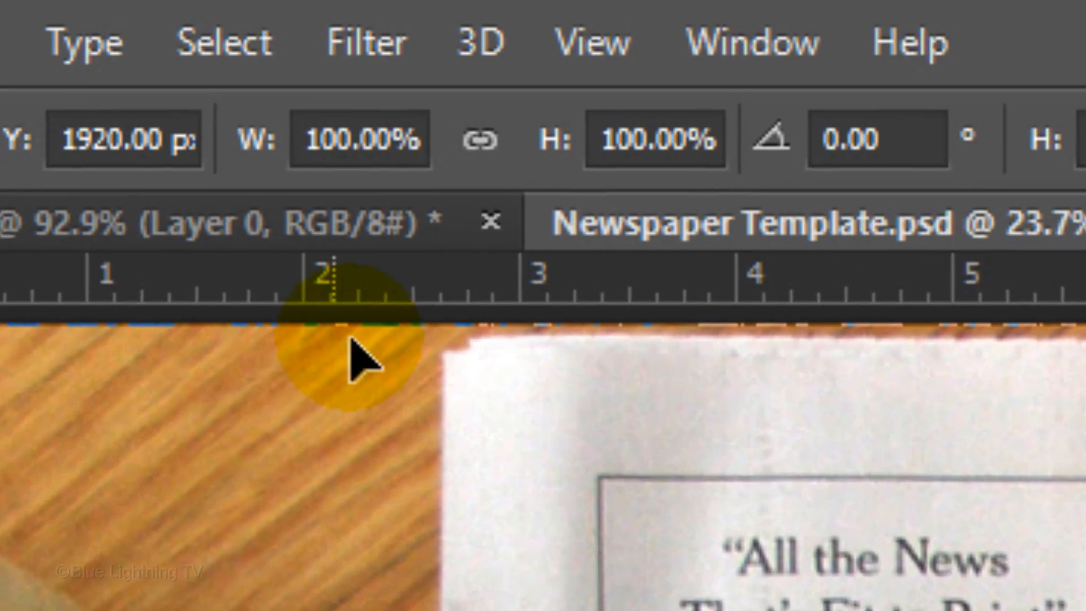
{"action": "left_click", "coordinate": [201, 25]}
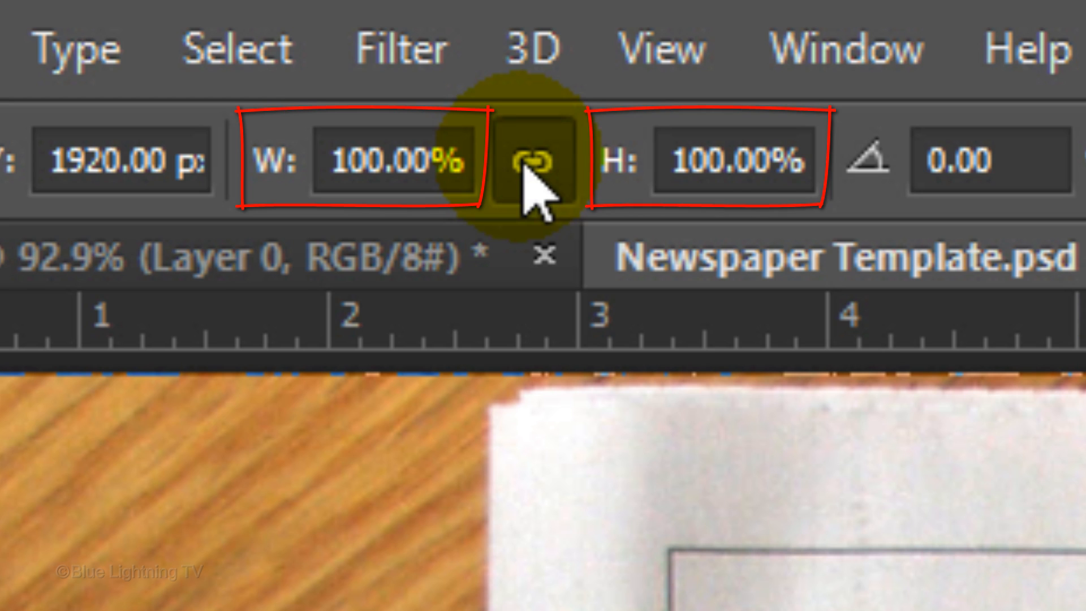
{"action": "left_click", "coordinate": [458, 146]}
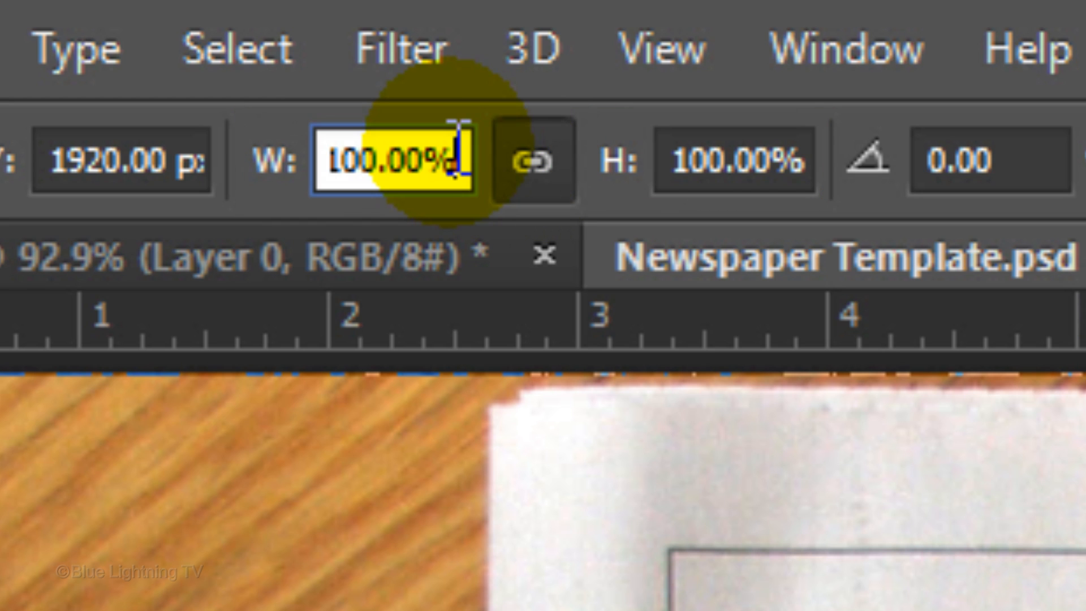
{"action": "left_click_drag", "start_coordinate": [458, 146], "coordinate": [230, 170]}
{"action": "type", "text": "300"}
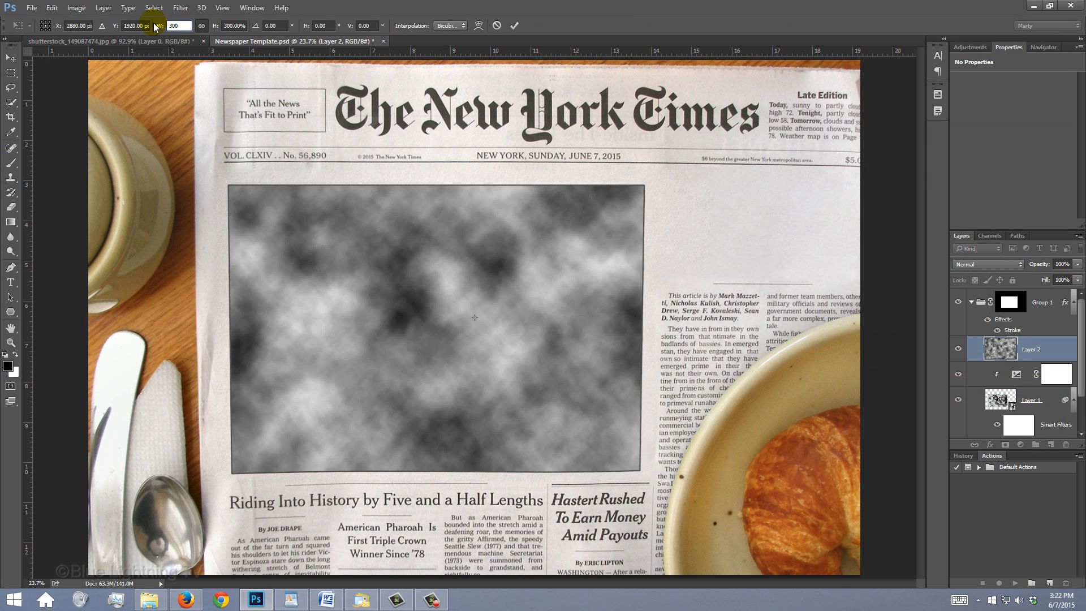
{"action": "key", "text": "Return"}
{"action": "left_click", "coordinate": [515, 25]}
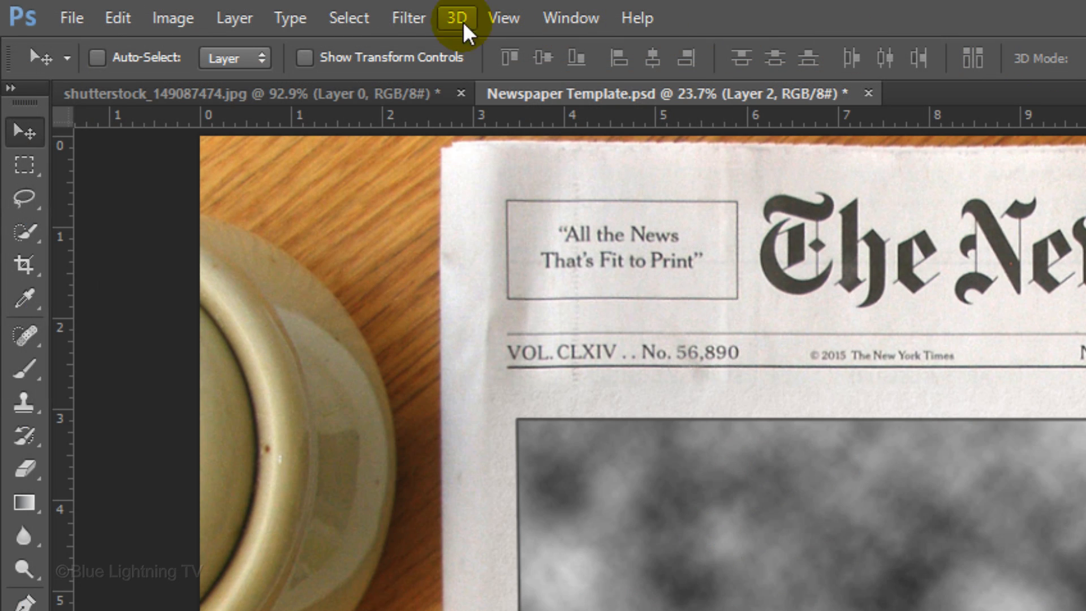
Apply a Mezzotint filter of type Coarse Dots to the clouds layer
{"action": "left_click", "coordinate": [180, 8]}
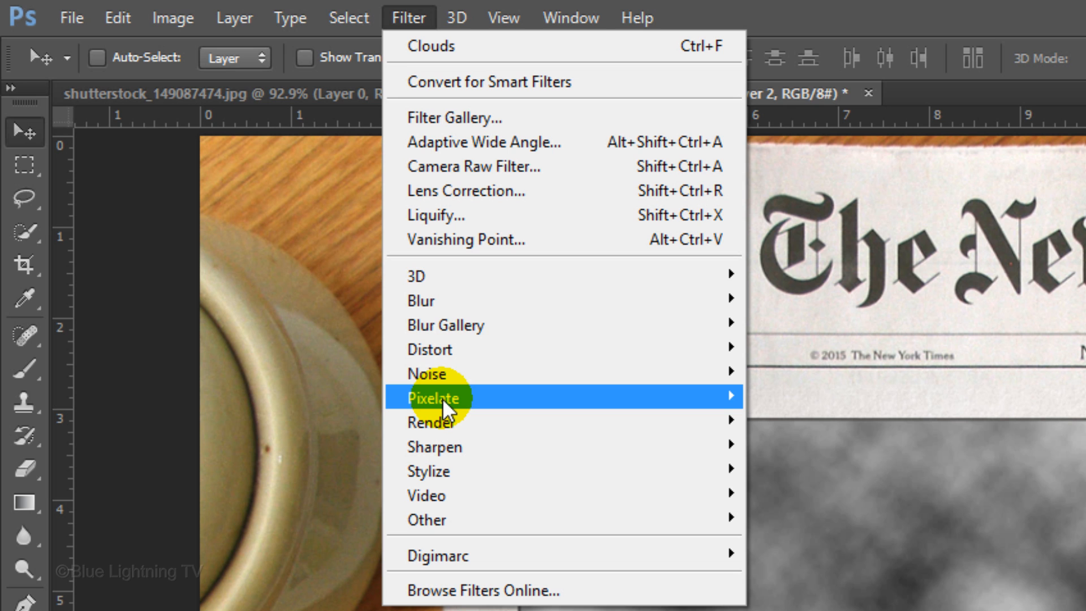
{"action": "mouse_move", "coordinate": [442, 398]}
{"action": "left_click", "coordinate": [334, 494]}
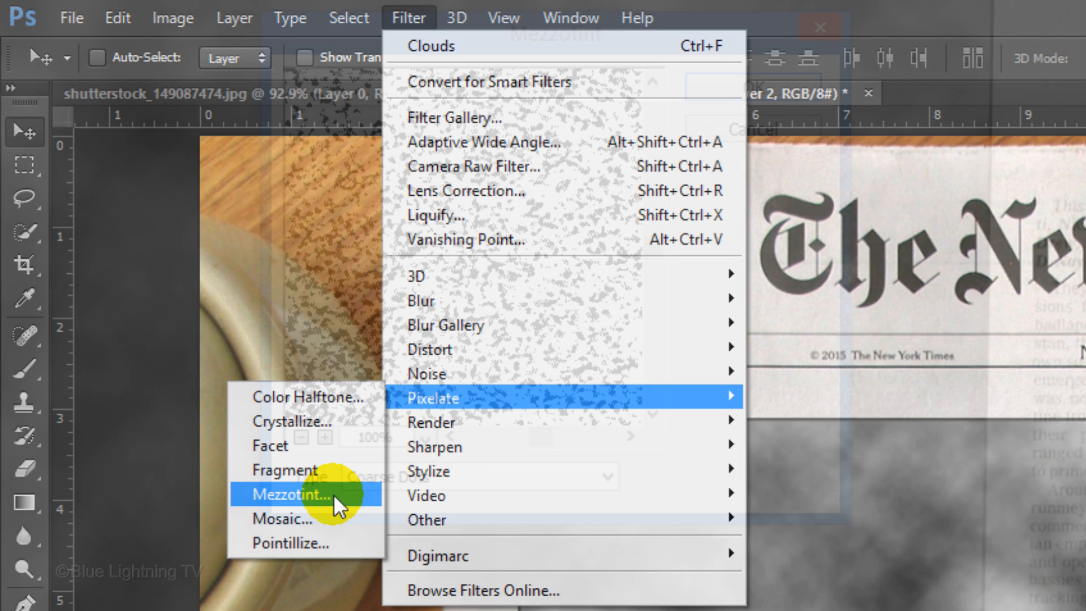
{"action": "left_click", "coordinate": [496, 477]}
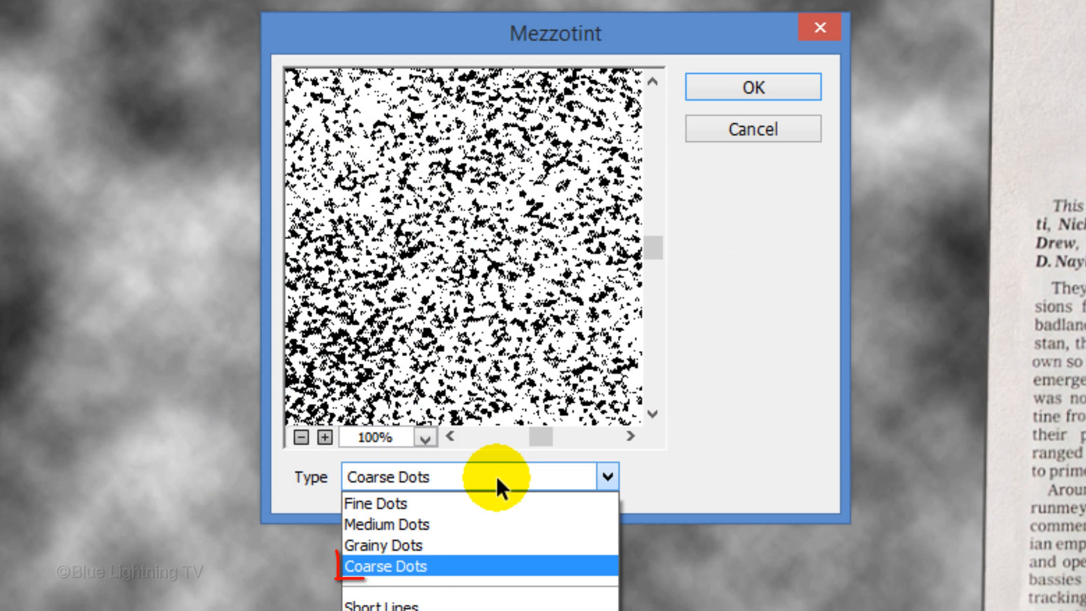
{"action": "left_click", "coordinate": [496, 475]}
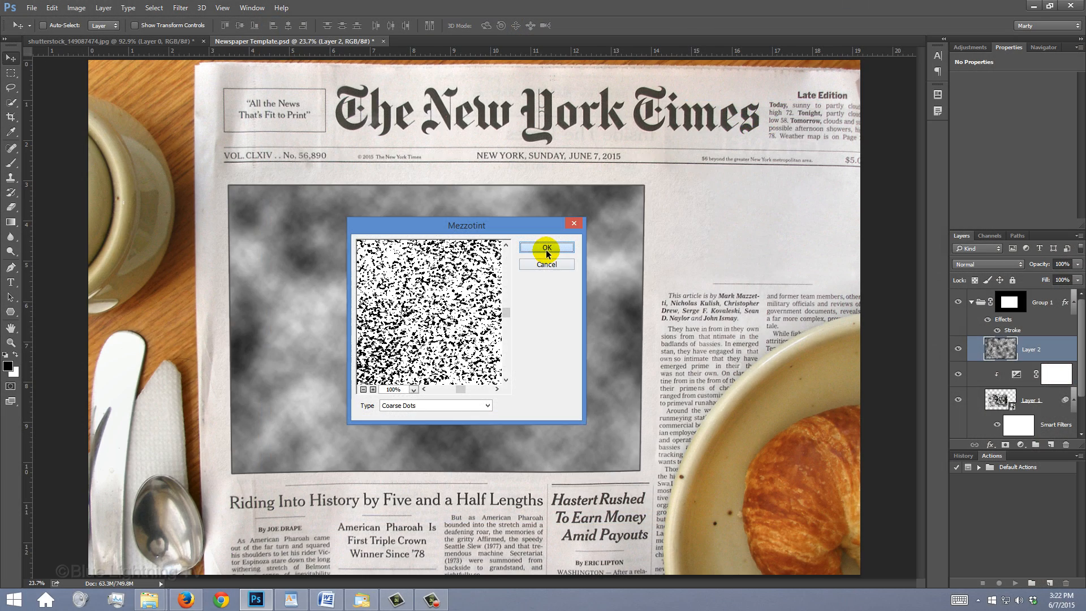
{"action": "left_click", "coordinate": [751, 90]}
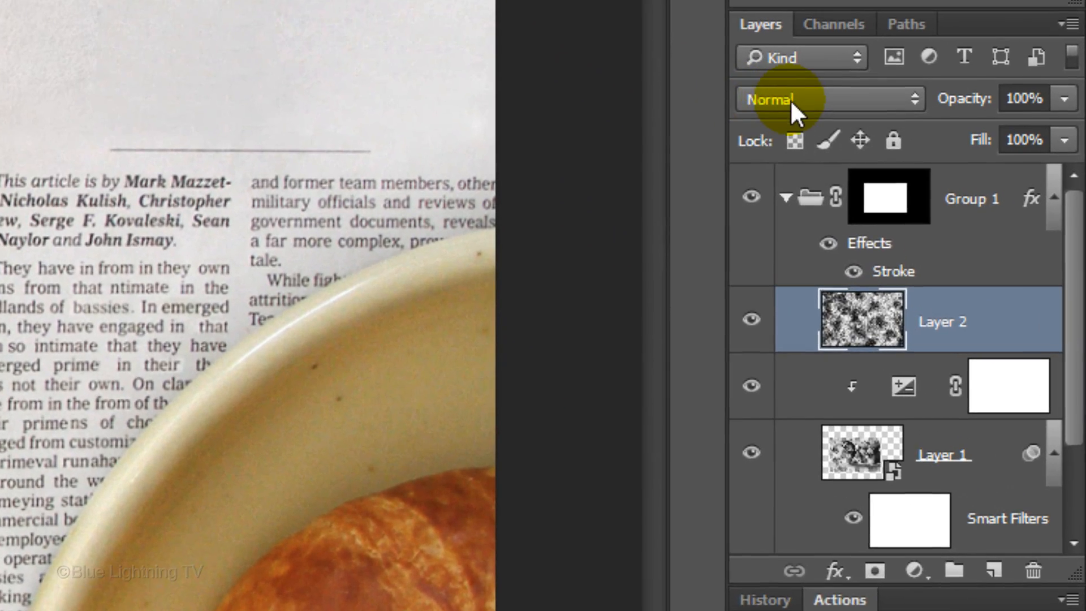
Blend Layer 2 in Overlay mode at 40% opacity and collapse Group 1
{"action": "left_click", "coordinate": [973, 264]}
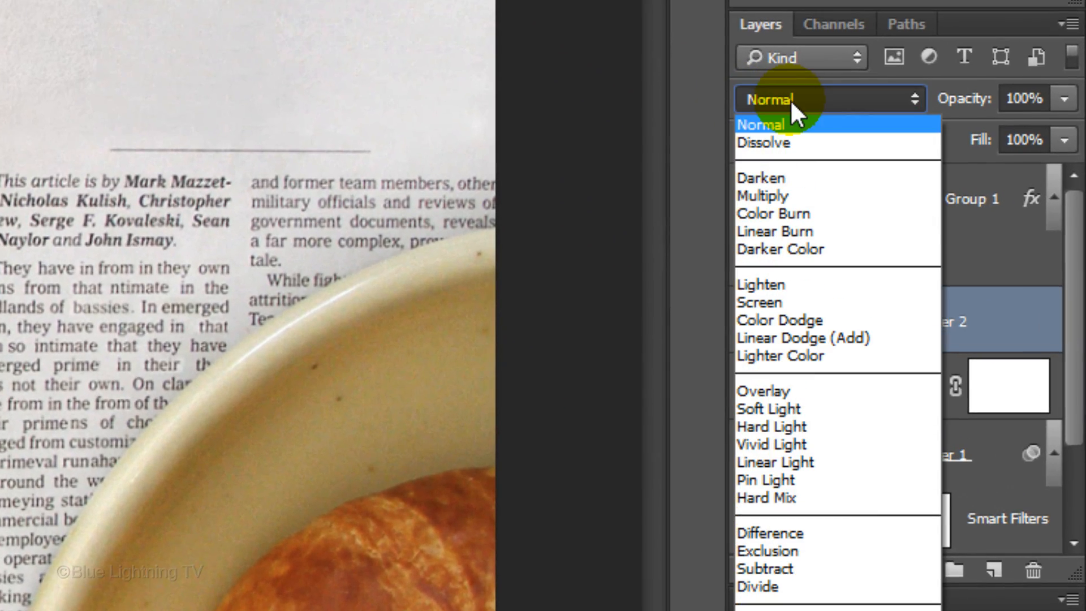
{"action": "left_click", "coordinate": [772, 389]}
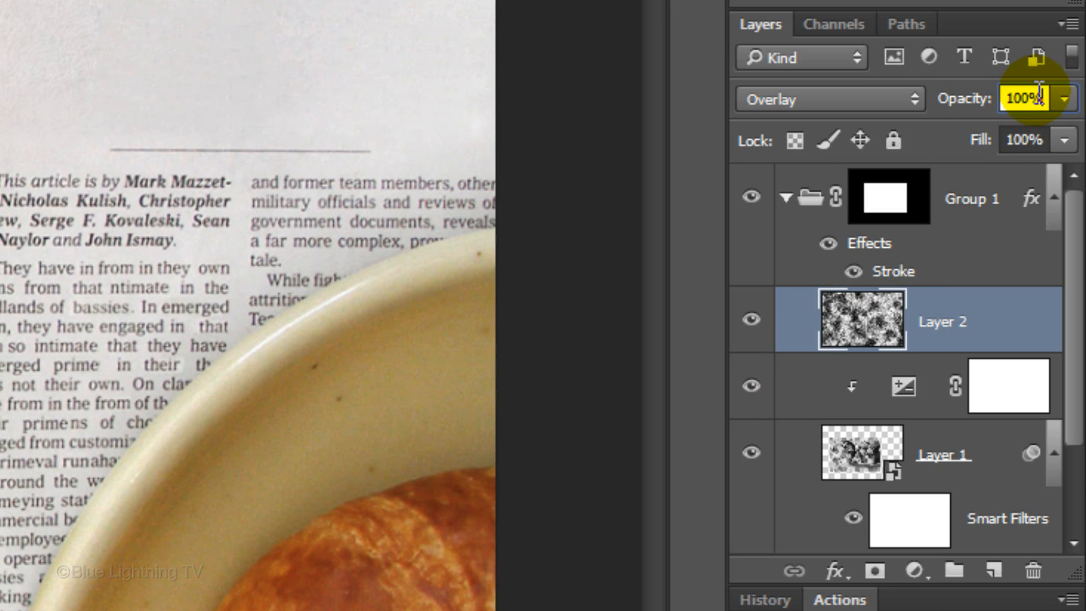
{"action": "type", "text": "40"}
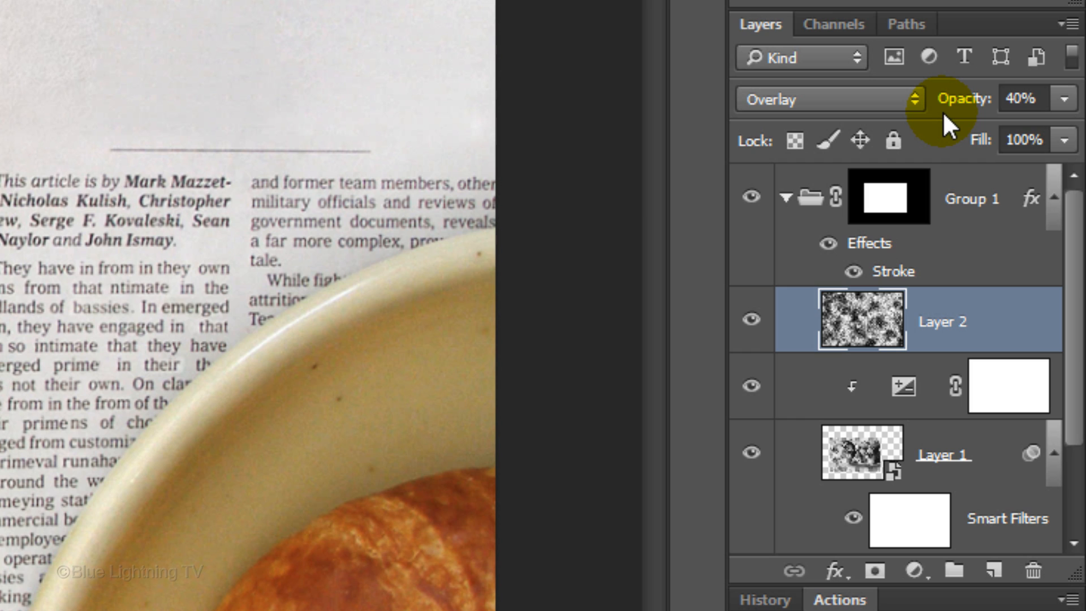
{"action": "left_click", "coordinate": [786, 198]}
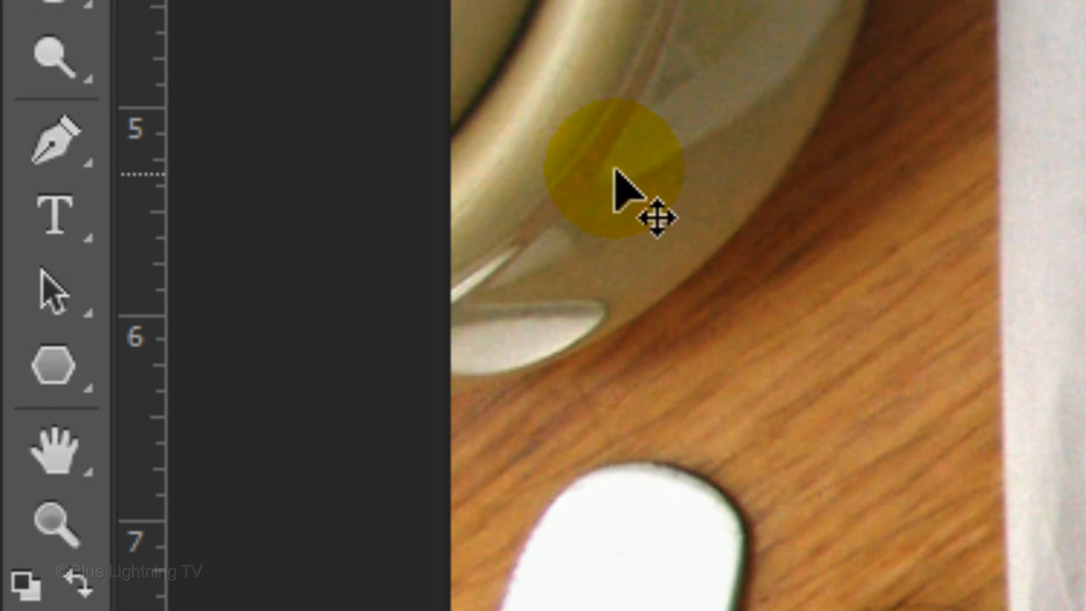
Activate the Horizontal Type tool and choose Aparajita Bold as its font
{"action": "left_click", "coordinate": [58, 219]}
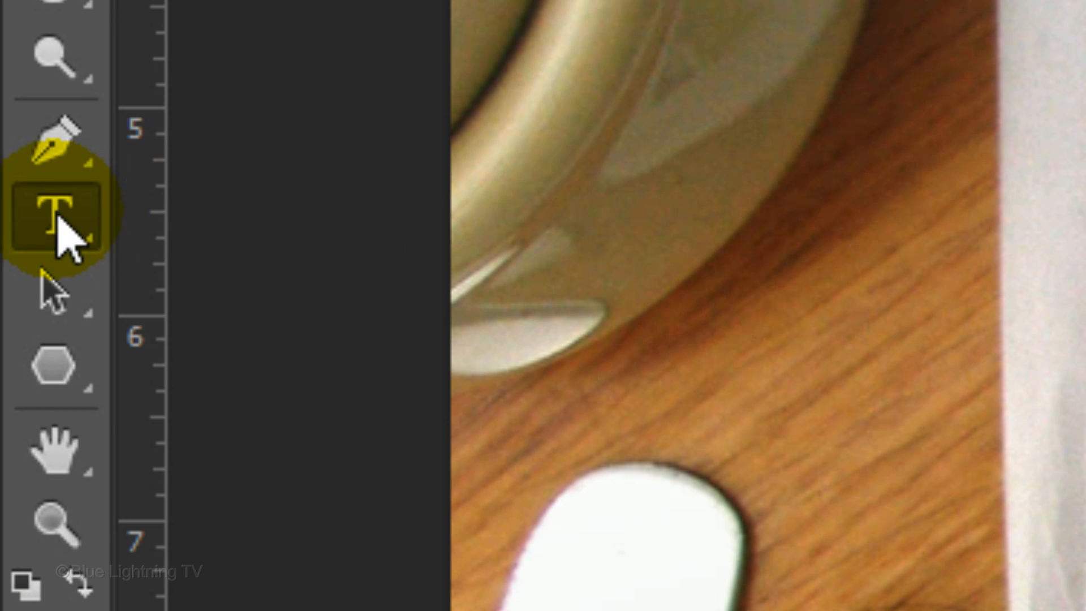
{"action": "right_click", "coordinate": [57, 215]}
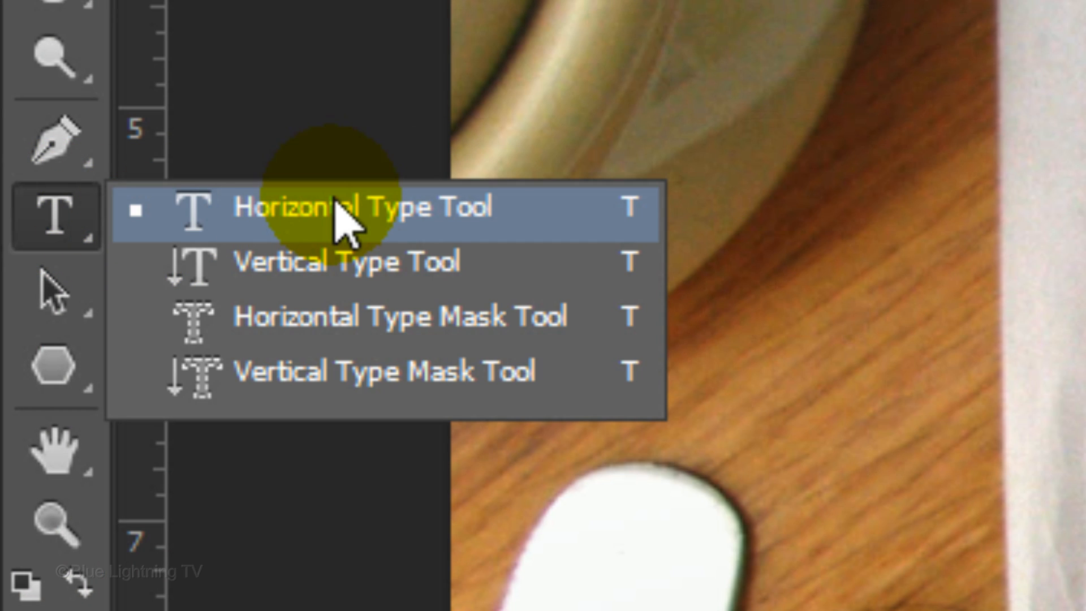
{"action": "left_click", "coordinate": [339, 217]}
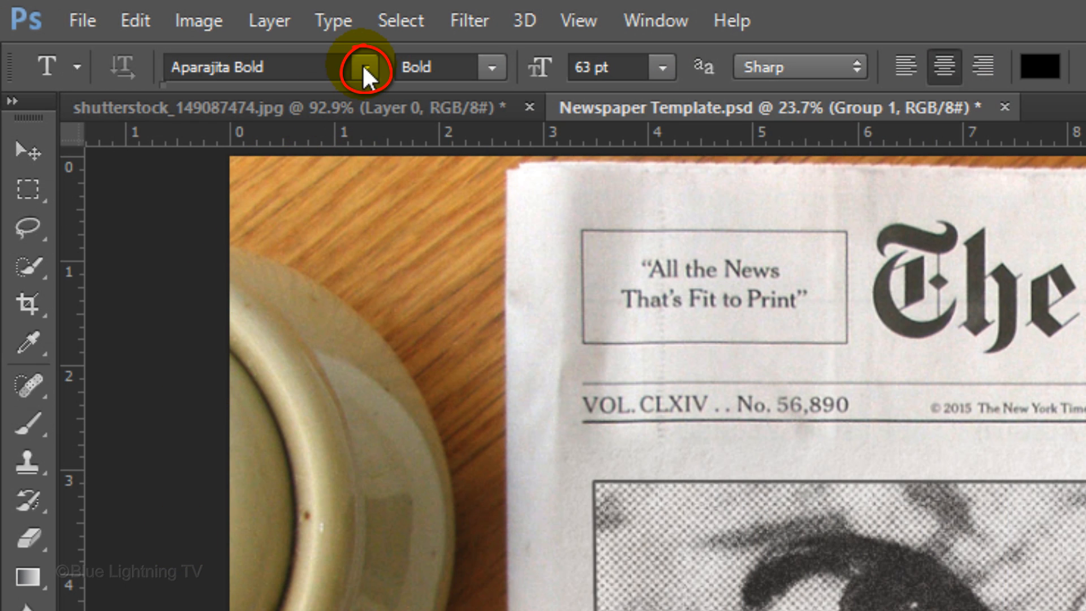
{"action": "left_click", "coordinate": [362, 63]}
{"action": "type", "text": "apar"}
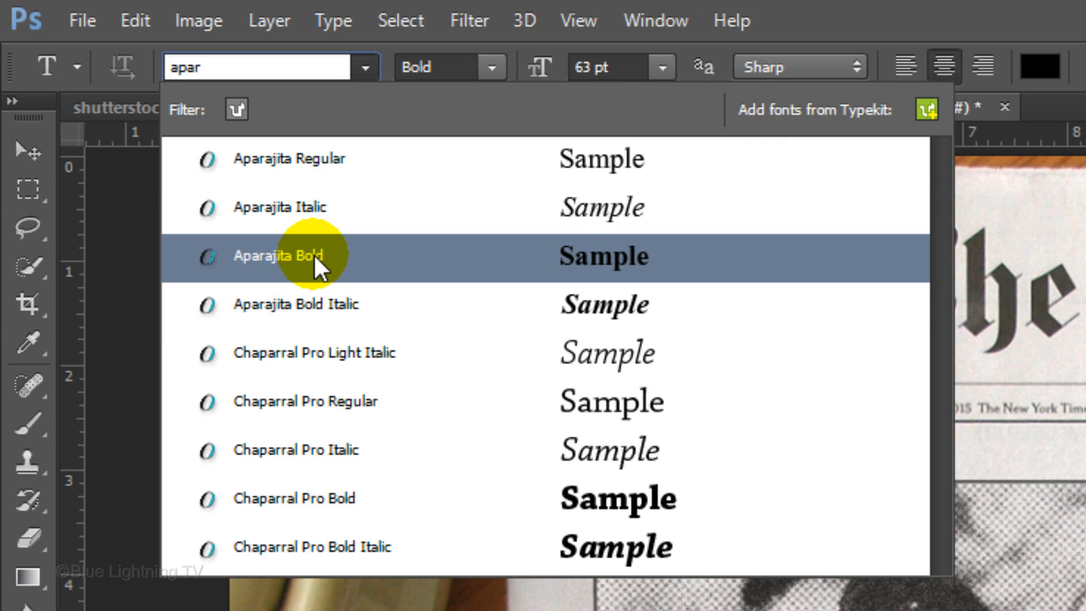
{"action": "left_click", "coordinate": [318, 266]}
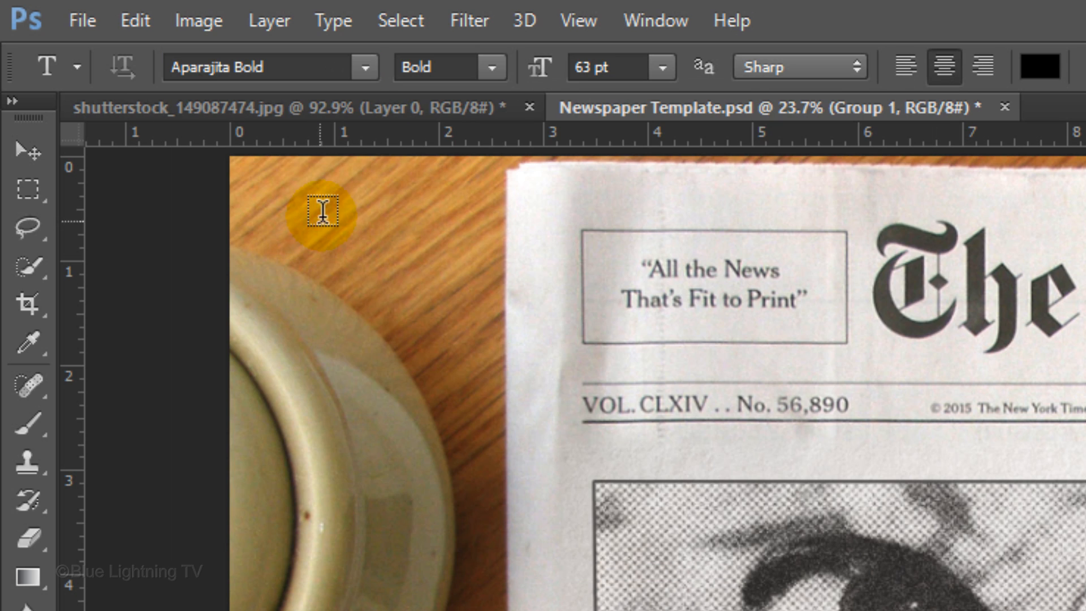
Set the type size to 80 pt and the text anti-aliasing to Smooth
{"action": "left_click", "coordinate": [605, 66]}
{"action": "type", "text": "80"}
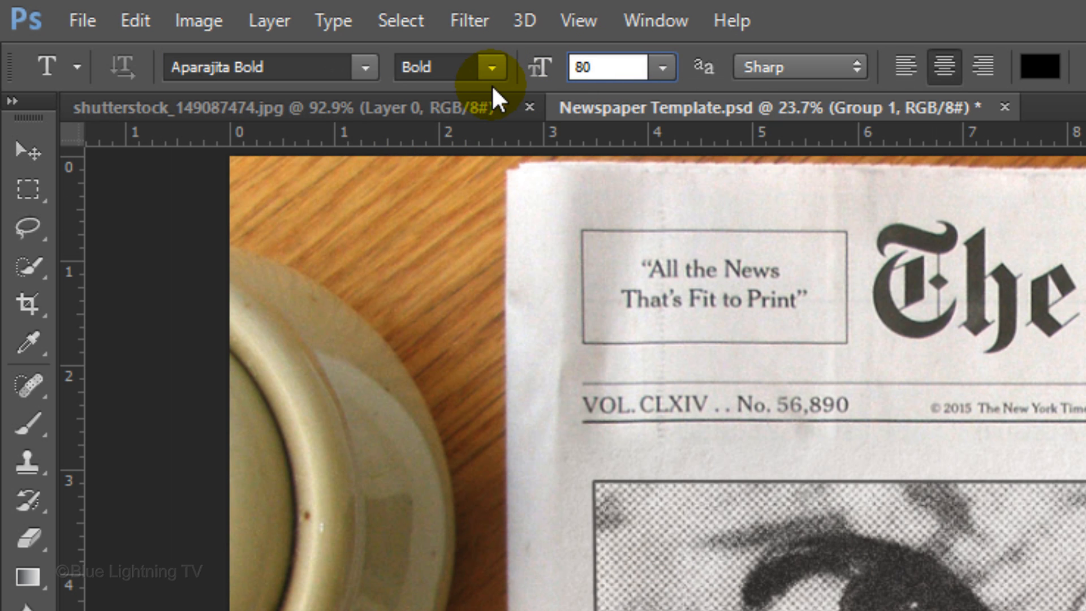
{"action": "key", "text": "Return"}
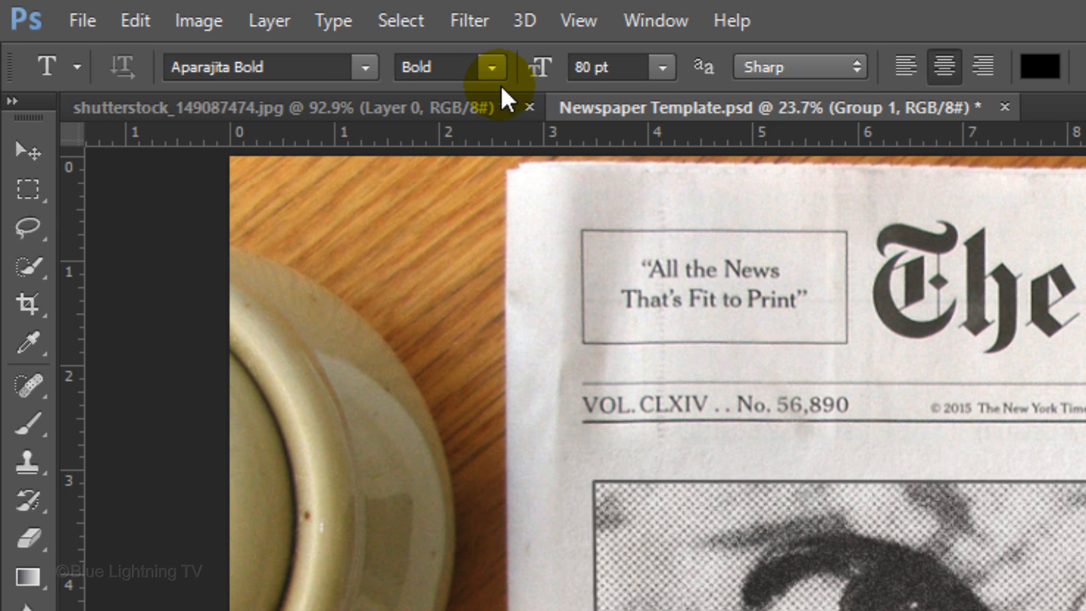
{"action": "left_click", "coordinate": [798, 70]}
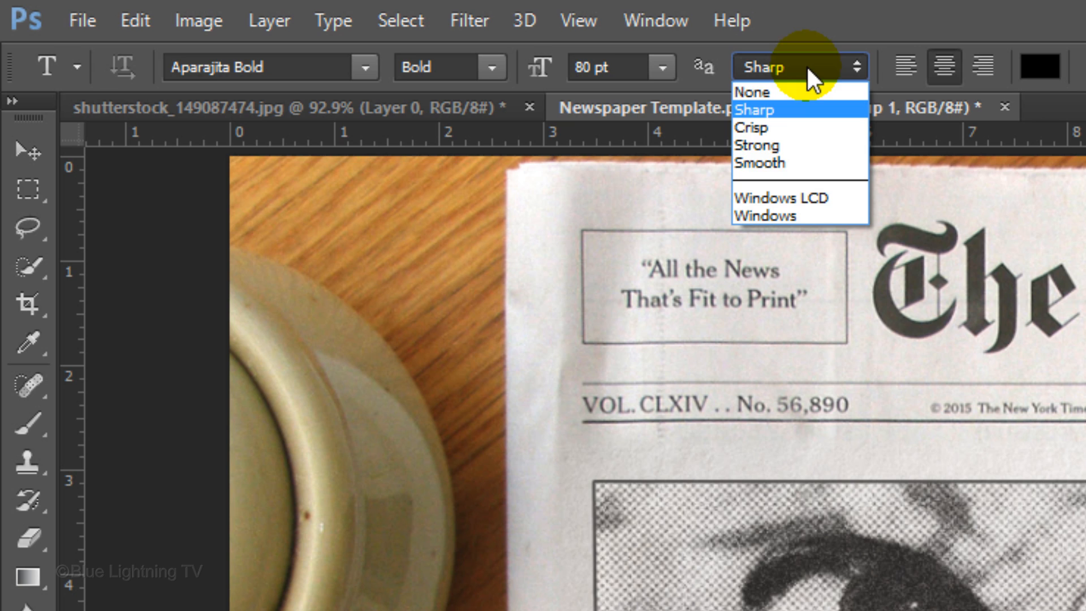
{"action": "left_click", "coordinate": [792, 164]}
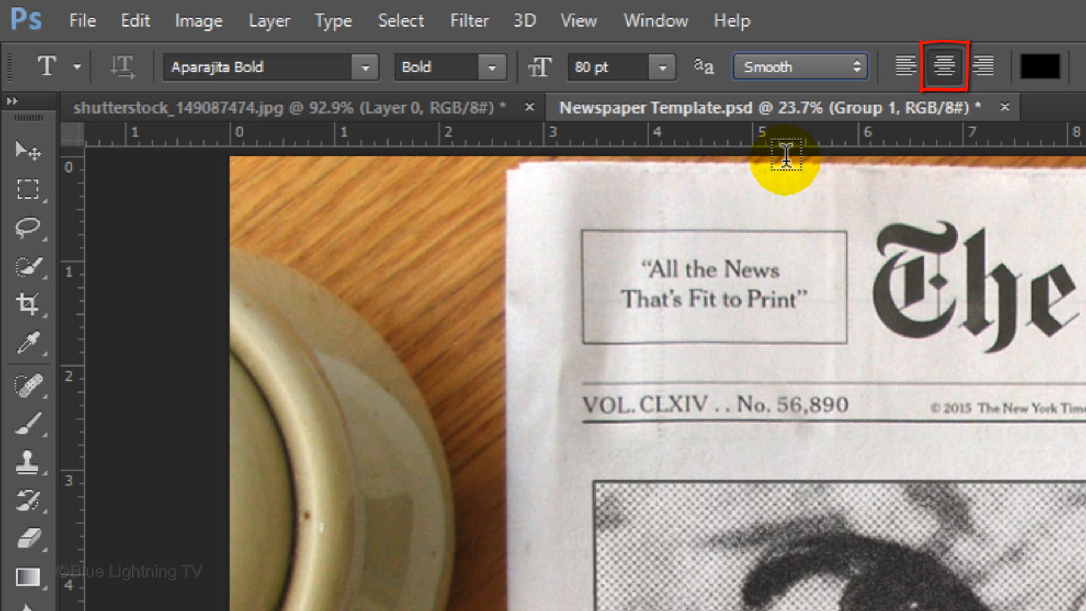
Set the text color to a near-black with 7% brightness
{"action": "left_click", "coordinate": [1039, 69]}
{"action": "left_click", "coordinate": [701, 390]}
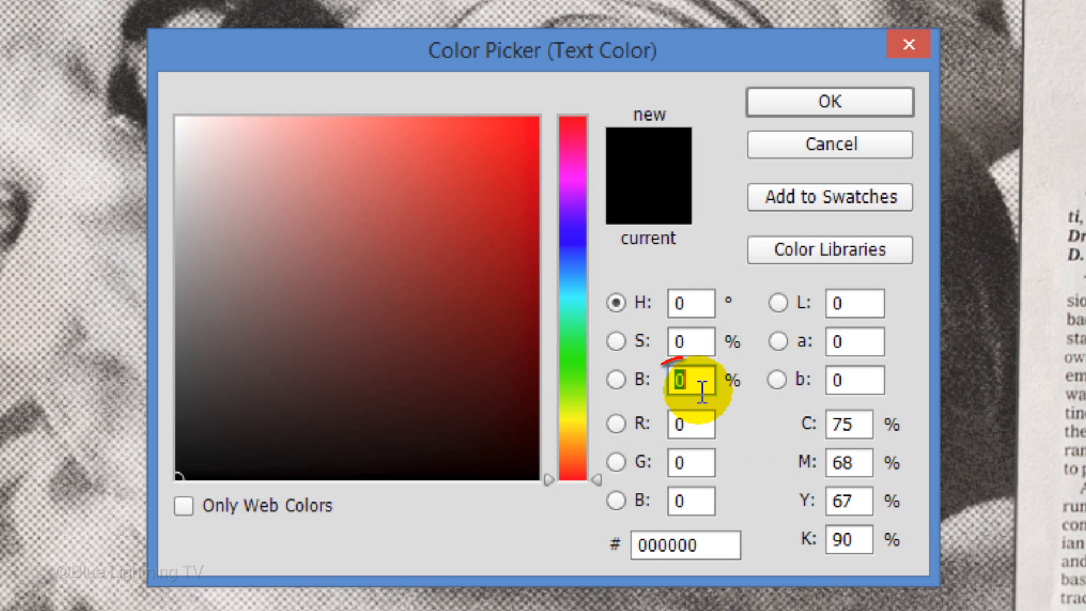
{"action": "type", "text": "7"}
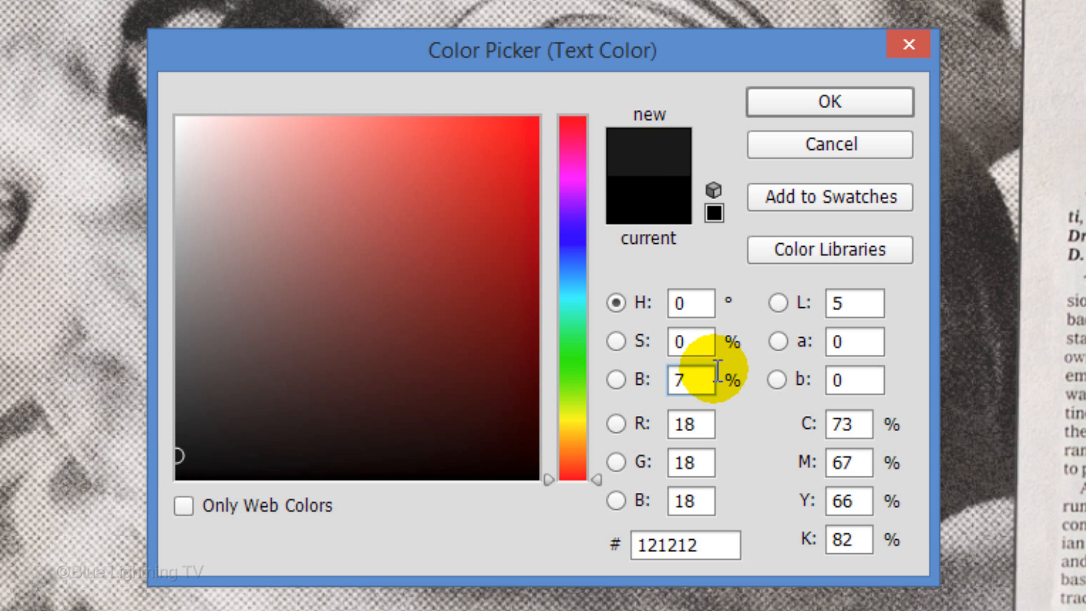
{"action": "left_click", "coordinate": [852, 104]}
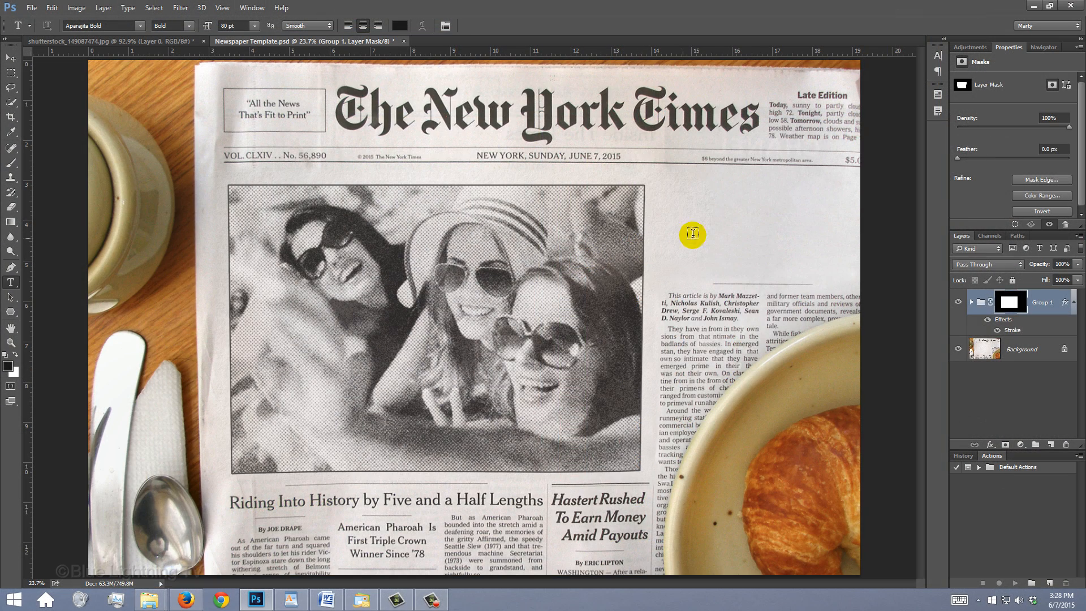
Add the two-line headline "FRIENDS" / "FOR LIFE!" in the blank space above the article beside the photo
{"action": "left_click", "coordinate": [749, 214]}
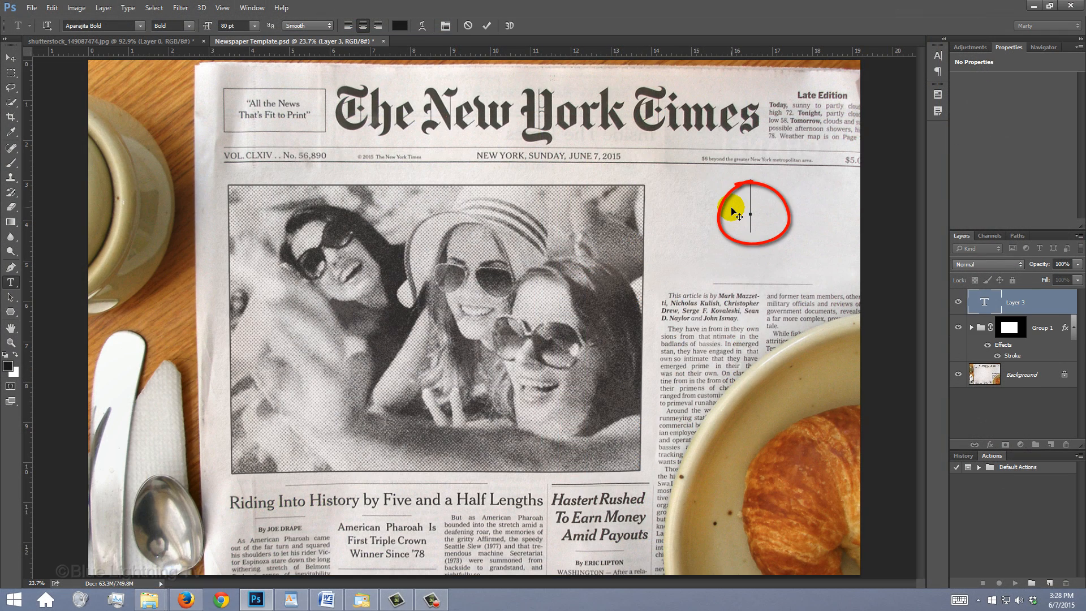
{"action": "type", "text": "FRIENDS"}
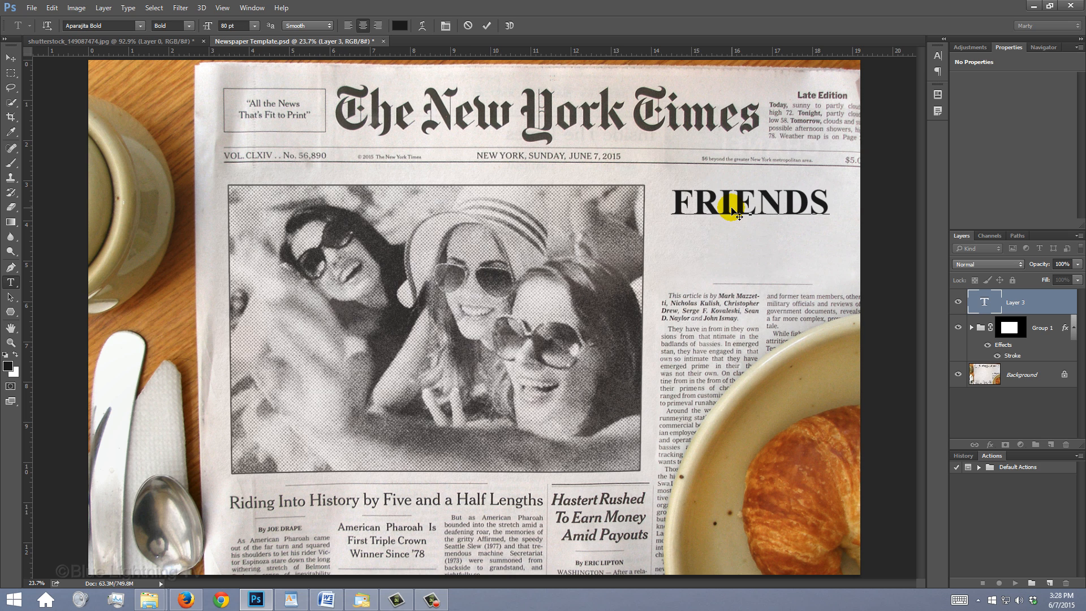
{"action": "key", "text": "Return"}
{"action": "type", "text": "FOR LIFE!"}
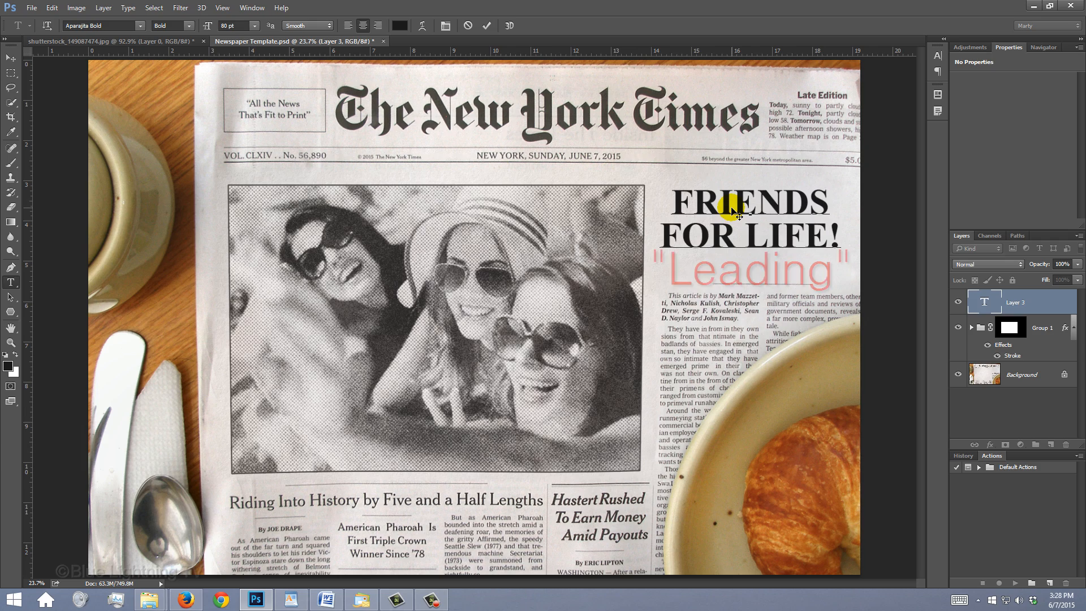
Set the leading of both headline lines to about 61 pt, using the Character settings
{"action": "left_click_drag", "start_coordinate": [813, 241], "coordinate": [638, 182]}
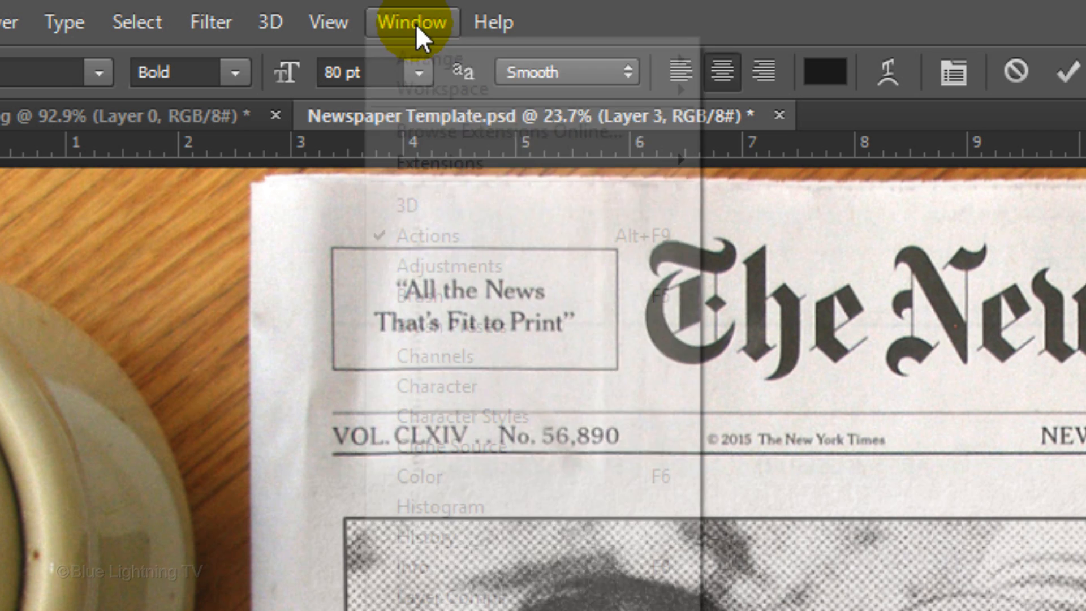
{"action": "left_click", "coordinate": [252, 7]}
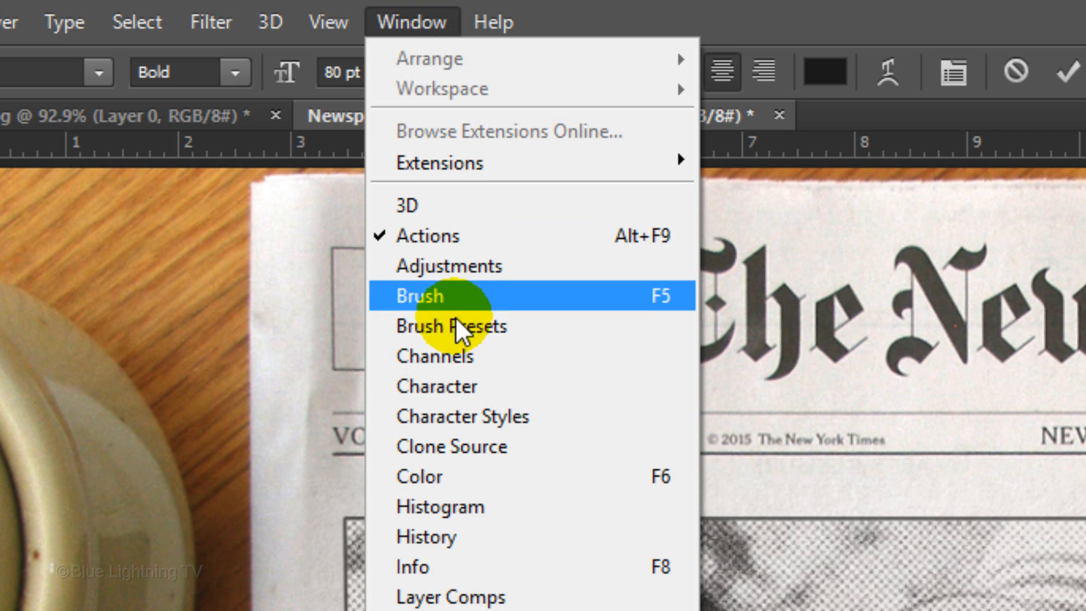
{"action": "left_click", "coordinate": [463, 386]}
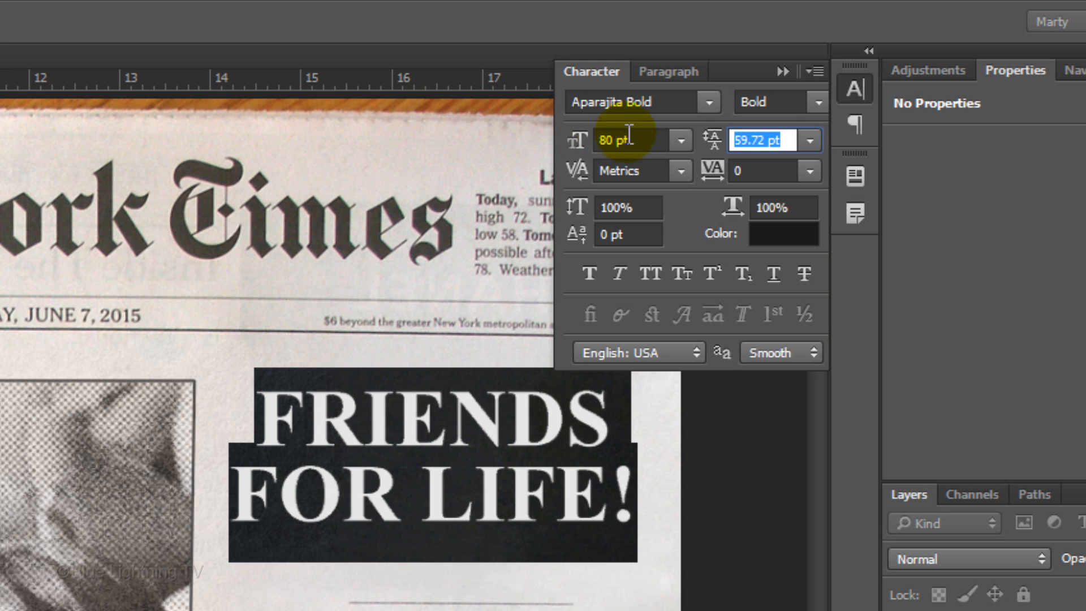
{"action": "mouse_move", "coordinate": [710, 140]}
{"action": "left_mouse_down"}
{"action": "mouse_move", "coordinate": [594, 138]}
{"action": "mouse_move", "coordinate": [781, 138]}
{"action": "mouse_move", "coordinate": [686, 170]}
{"action": "mouse_move", "coordinate": [703, 170]}
{"action": "mouse_move", "coordinate": [704, 155]}
{"action": "left_mouse_up"}
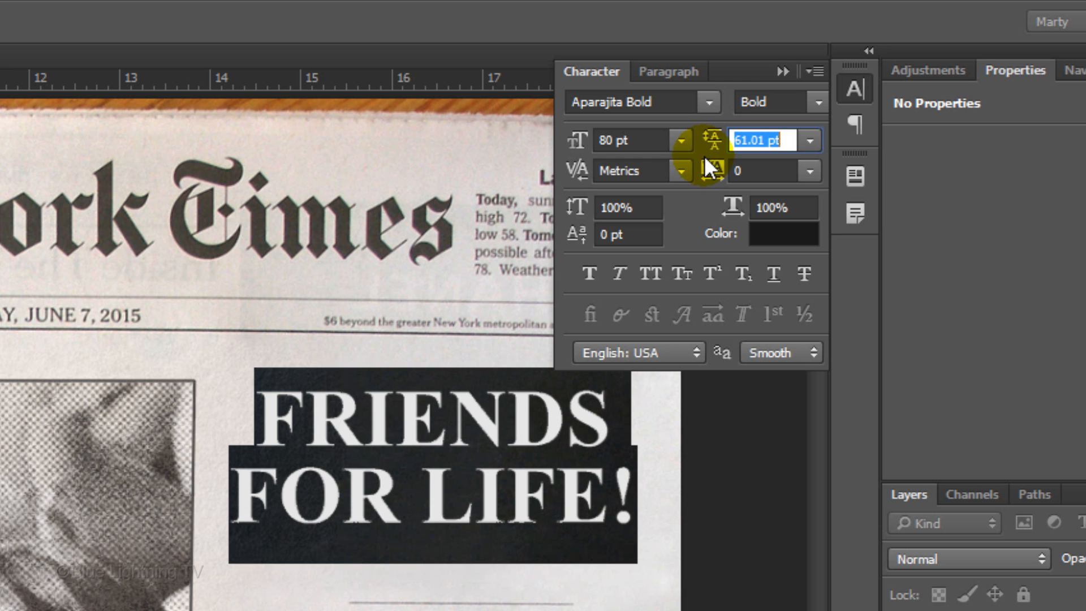
{"action": "left_click", "coordinate": [783, 70]}
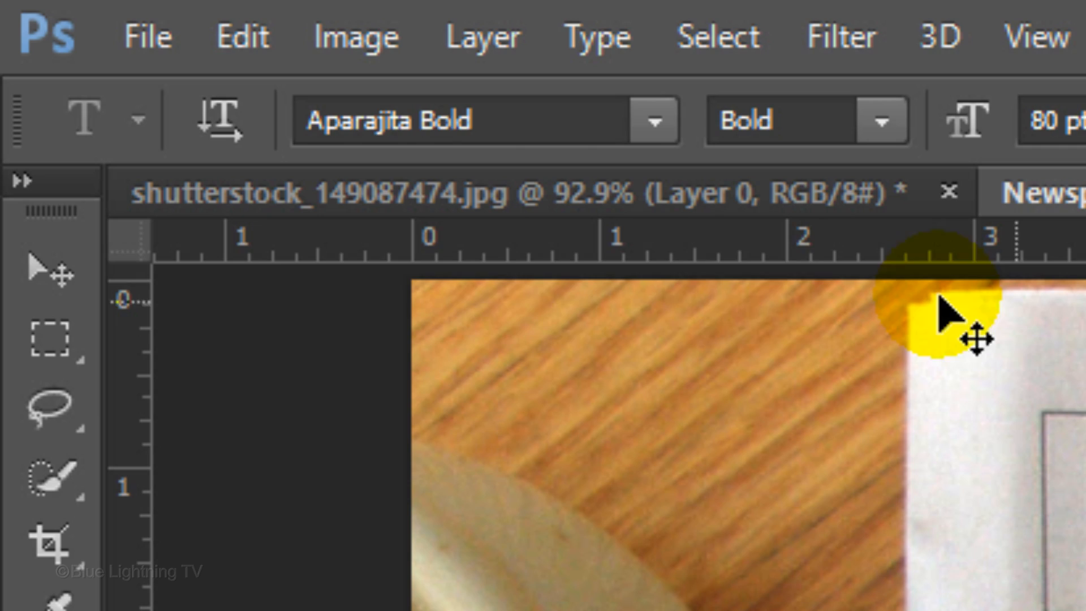
Reposition the headline with the Move tool over the article column and convert its layer to a Smart Object
{"action": "left_click", "coordinate": [48, 271]}
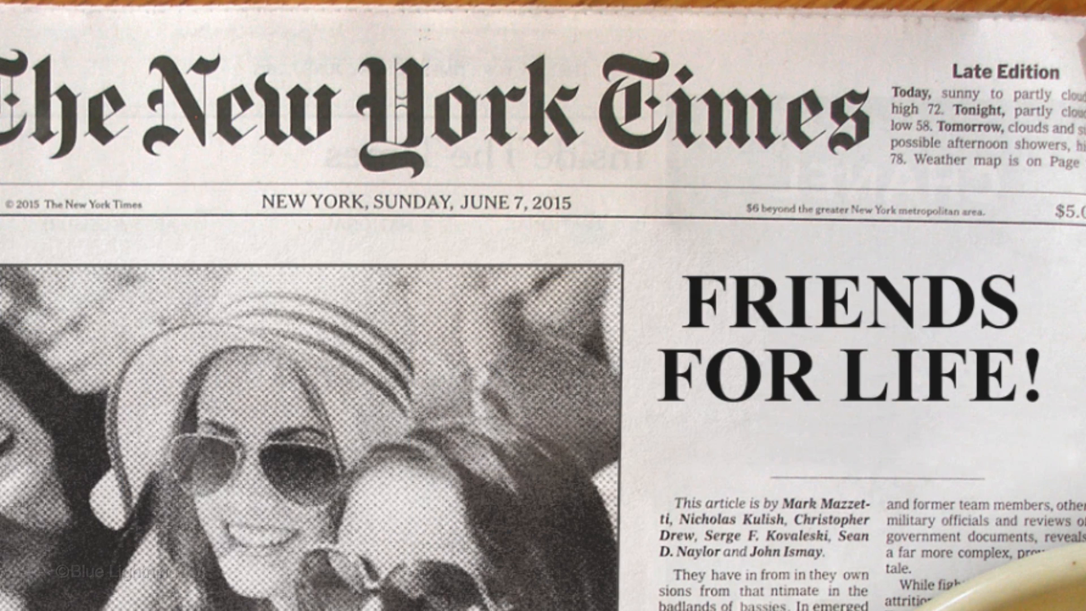
{"action": "left_click_drag", "start_coordinate": [754, 332], "coordinate": [812, 355]}
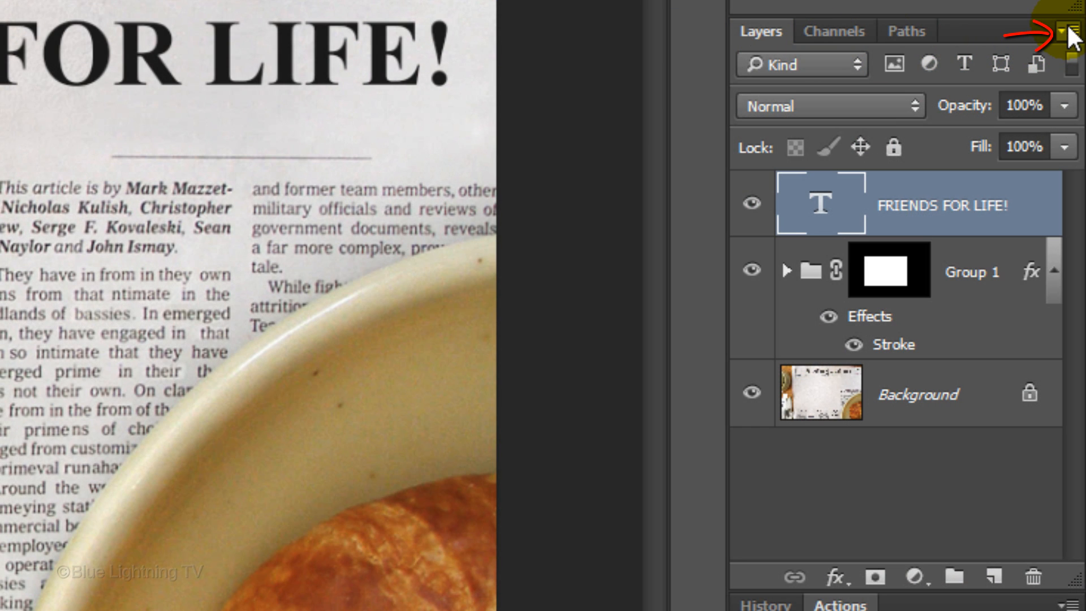
{"action": "left_click", "coordinate": [1068, 28]}
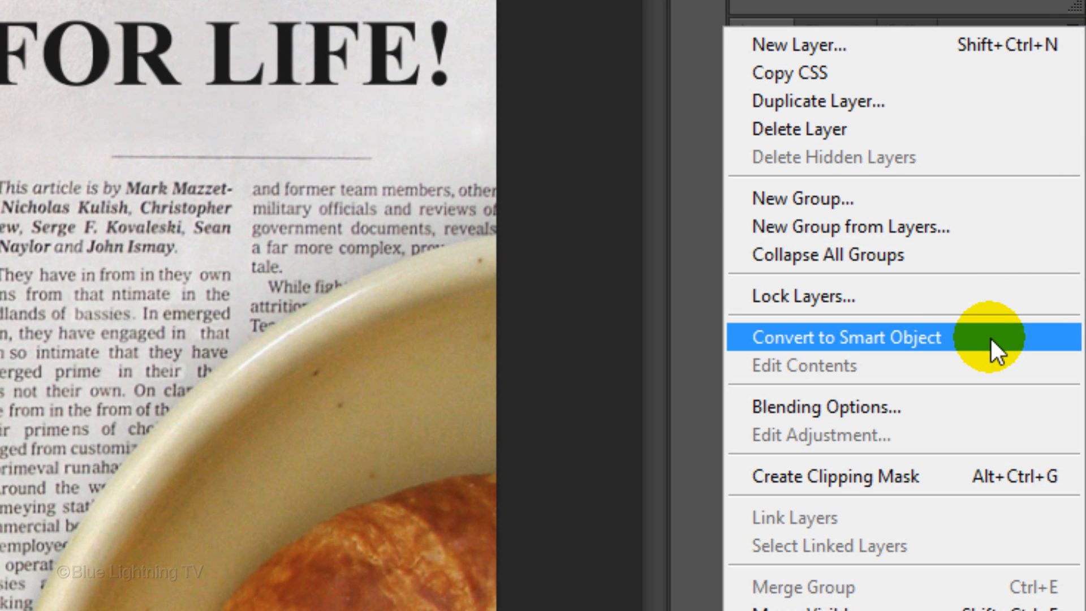
{"action": "left_click", "coordinate": [991, 338]}
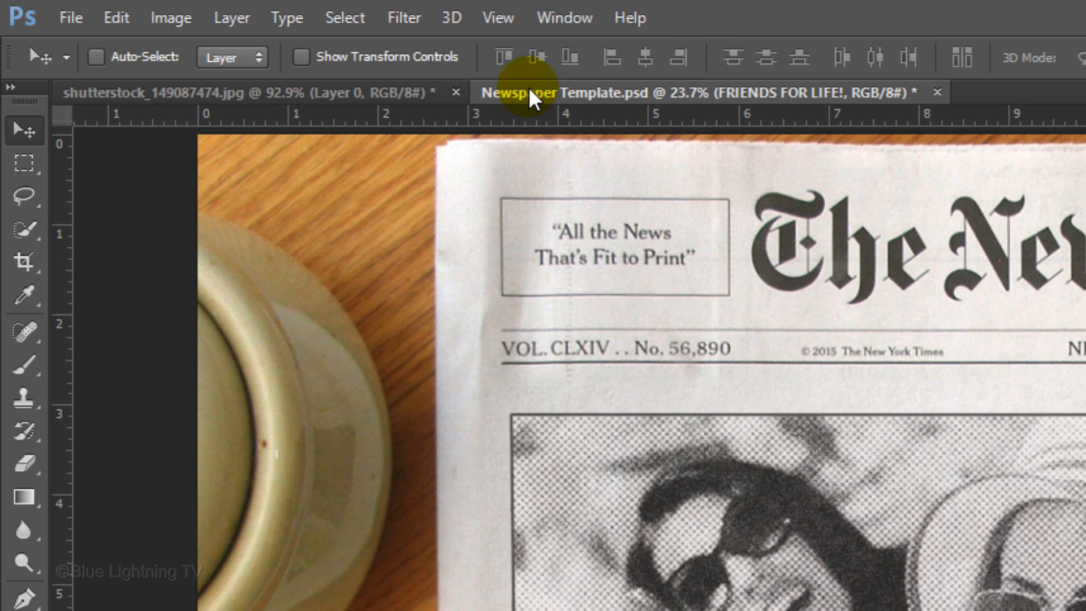
Apply a Gaussian Blur with a radius of 2.0 pixels to the headline
{"action": "left_click", "coordinate": [402, 17]}
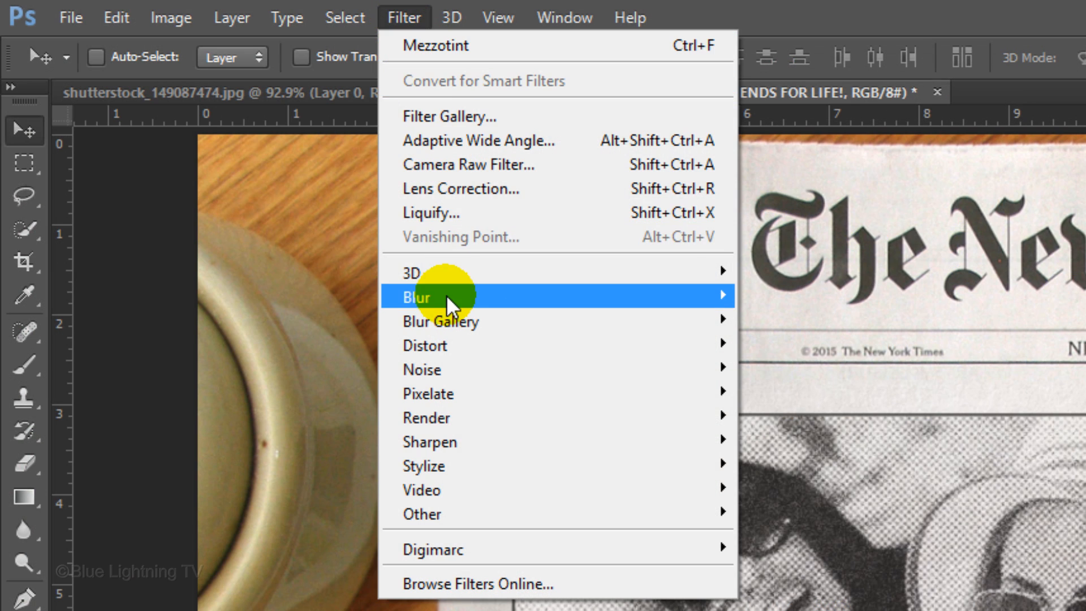
{"action": "mouse_move", "coordinate": [446, 294]}
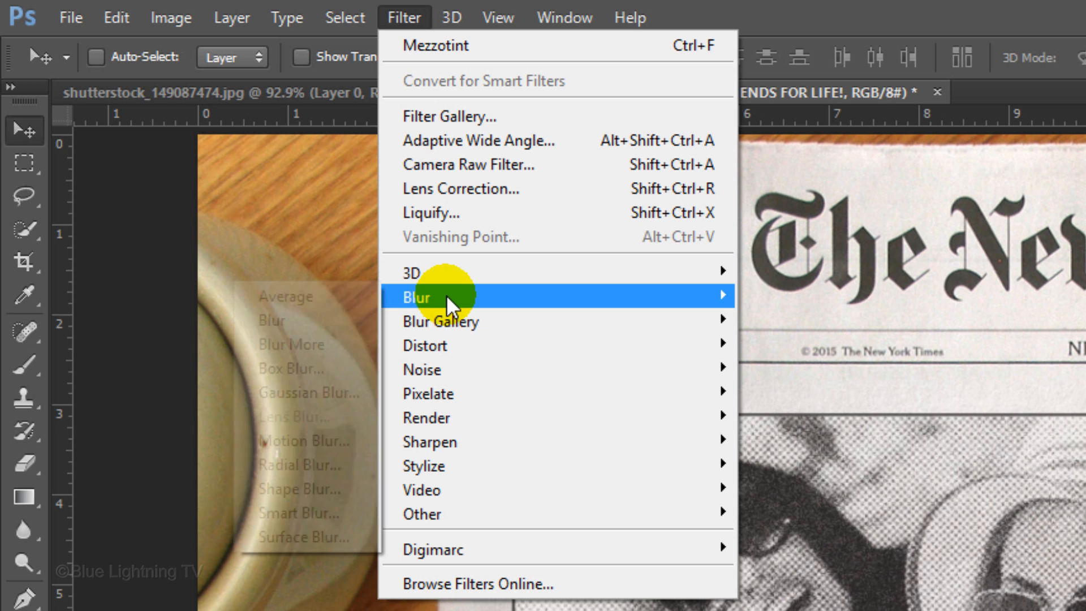
{"action": "left_click", "coordinate": [338, 396]}
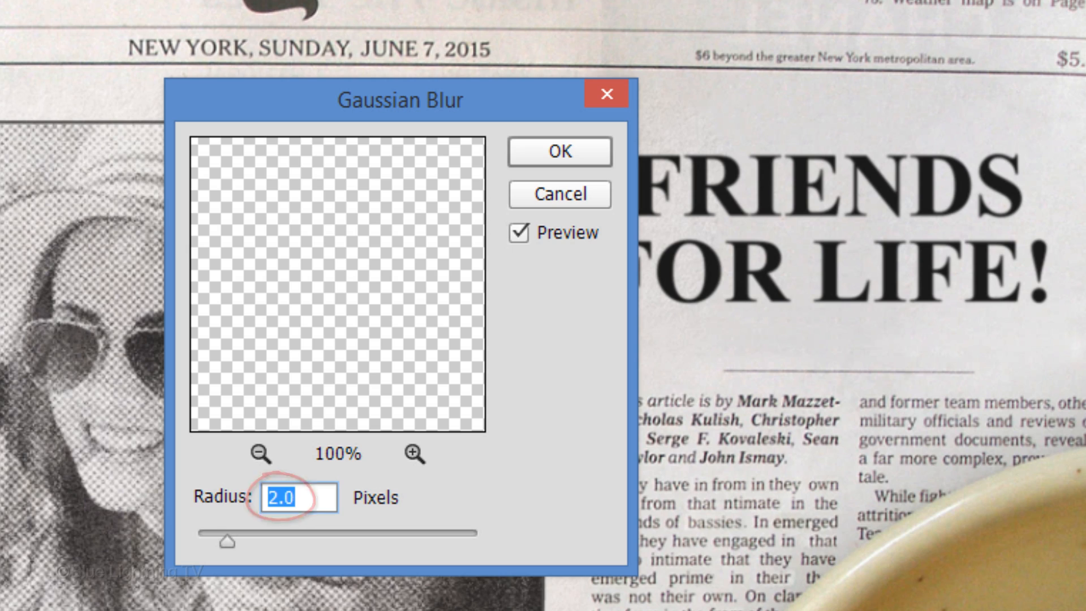
{"action": "left_click", "coordinate": [555, 153]}
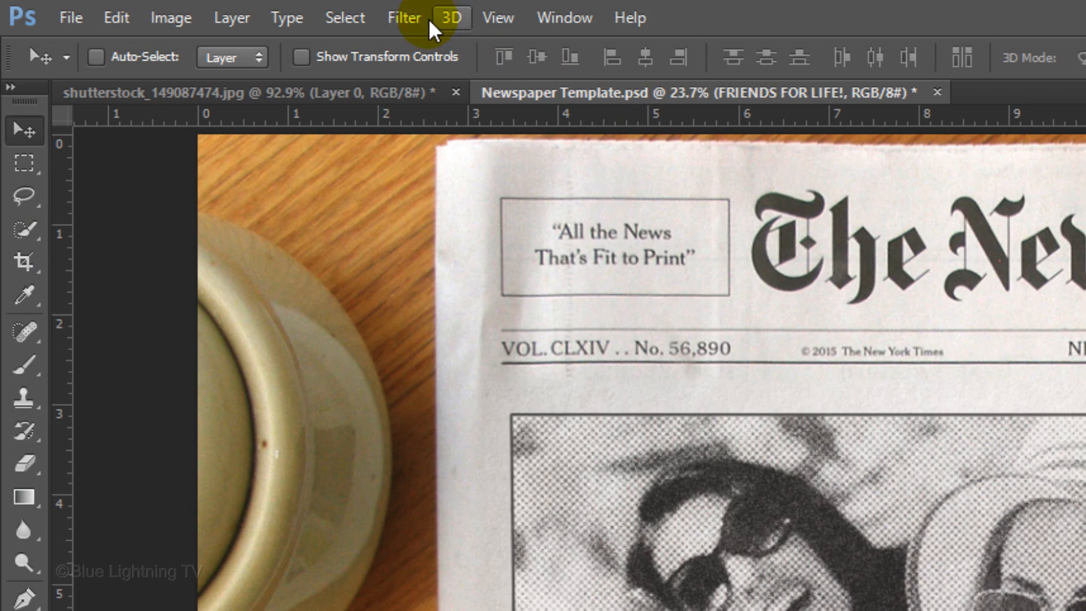
Add 40% monochromatic noise with Gaussian distribution to the headline
{"action": "left_click", "coordinate": [400, 17]}
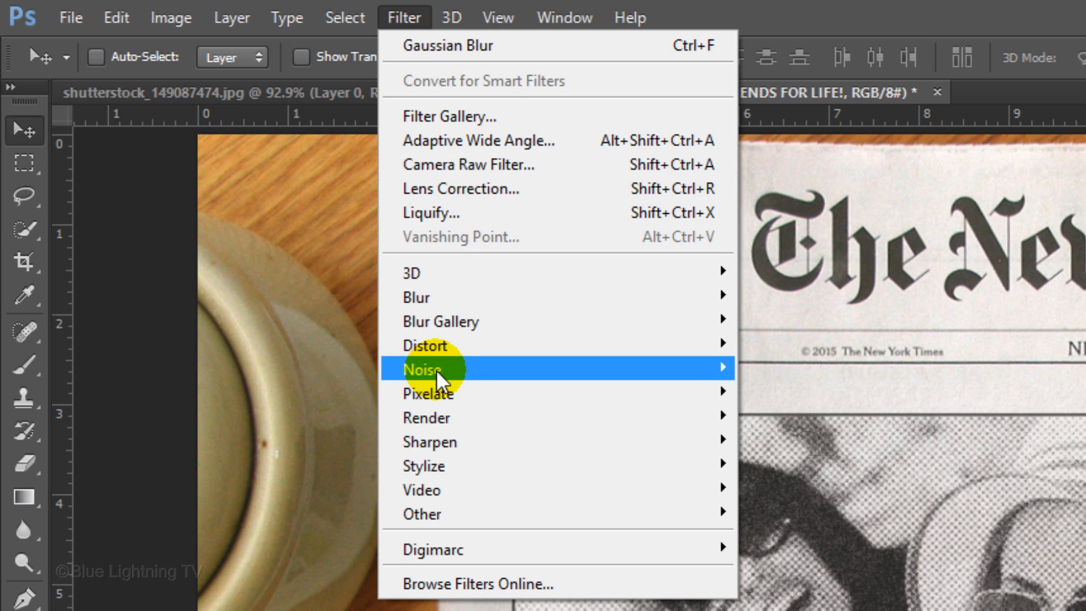
{"action": "mouse_move", "coordinate": [436, 368]}
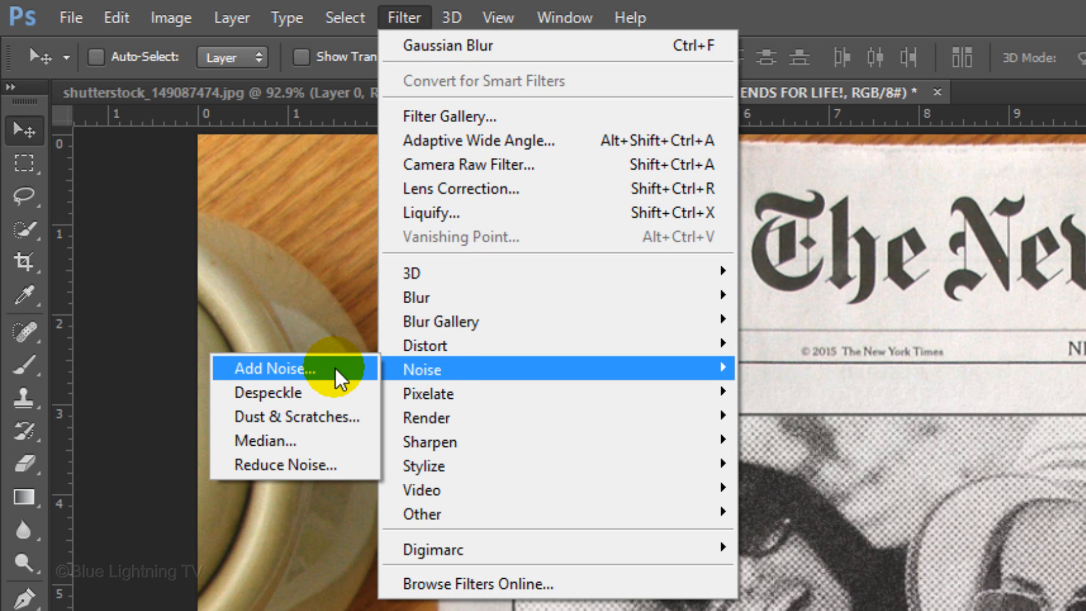
{"action": "left_click", "coordinate": [335, 367]}
{"action": "type", "text": "4"}
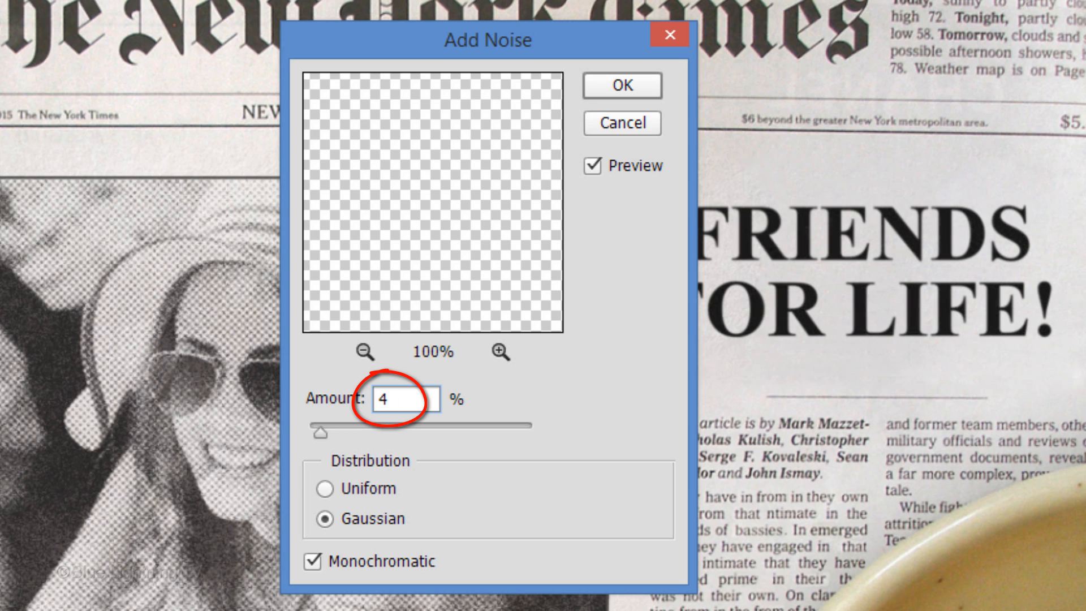
{"action": "type", "text": "0"}
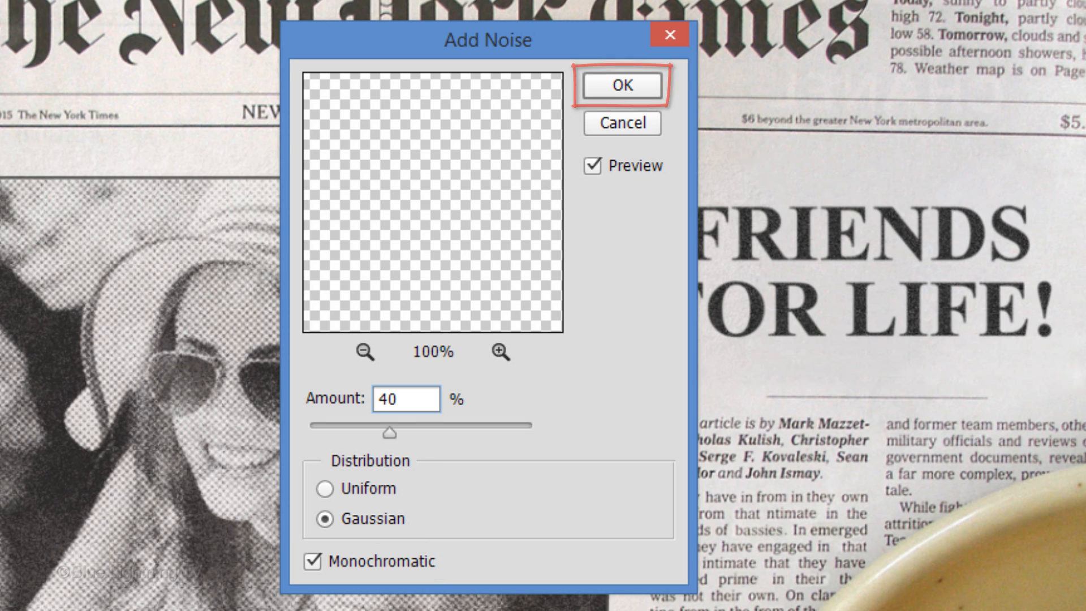
{"action": "key", "text": "Return"}
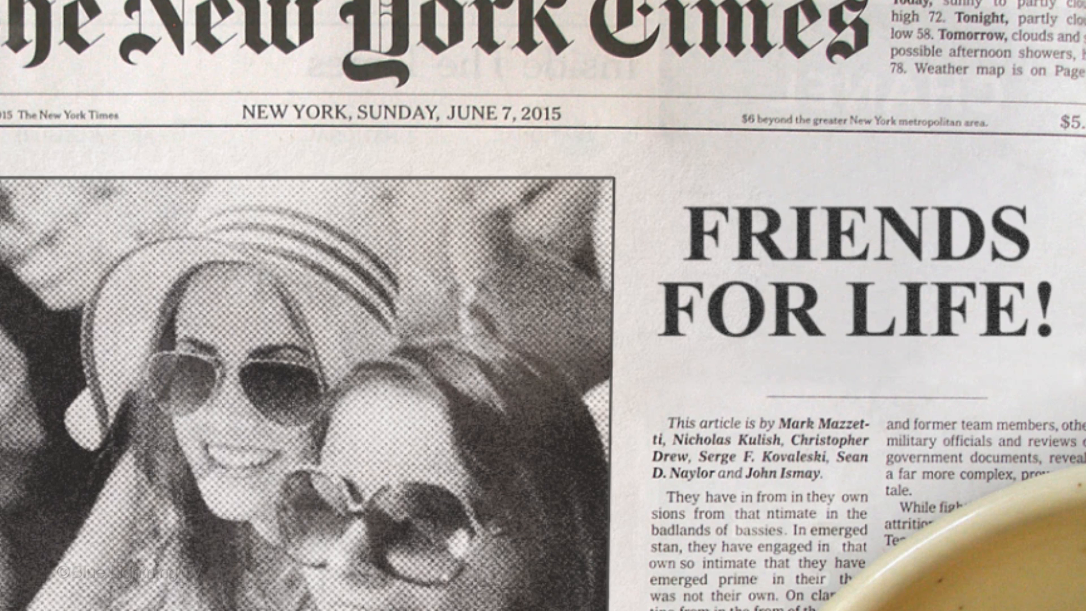
Free-transform the headline: enlarge it proportionally from its centre, stretch its height to about 155%, and fit it above the article columns
{"action": "key", "text": "ctrl+t"}
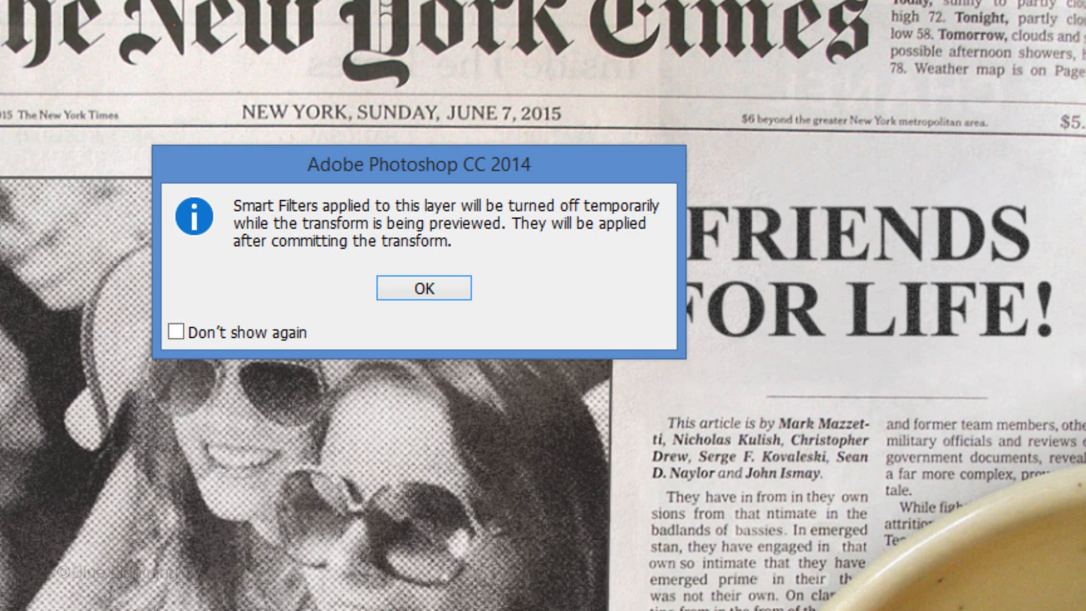
{"action": "left_click", "coordinate": [423, 287]}
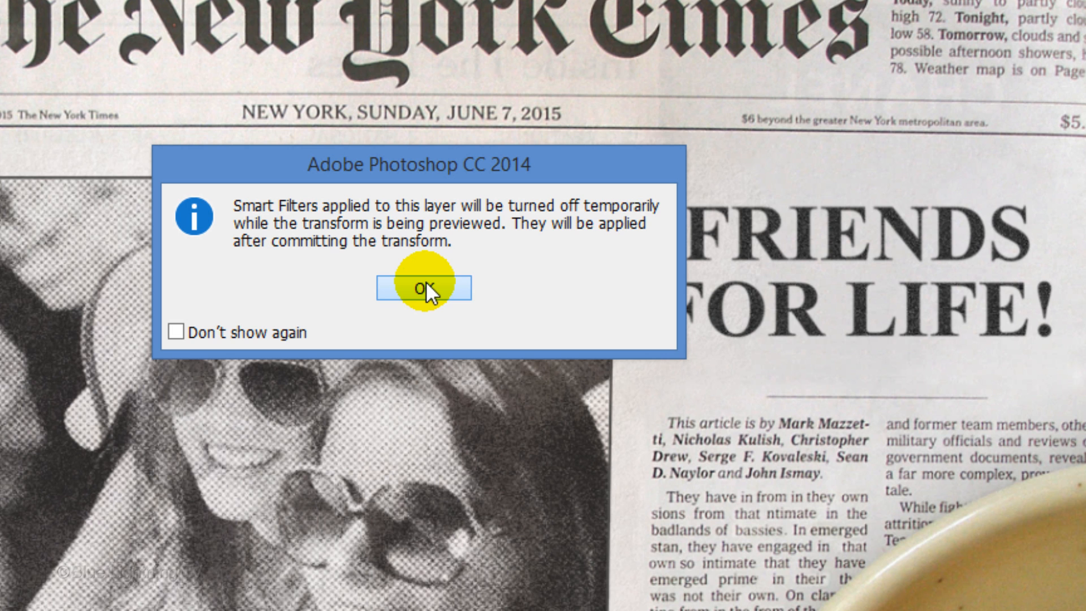
{"action": "left_click", "coordinate": [426, 284]}
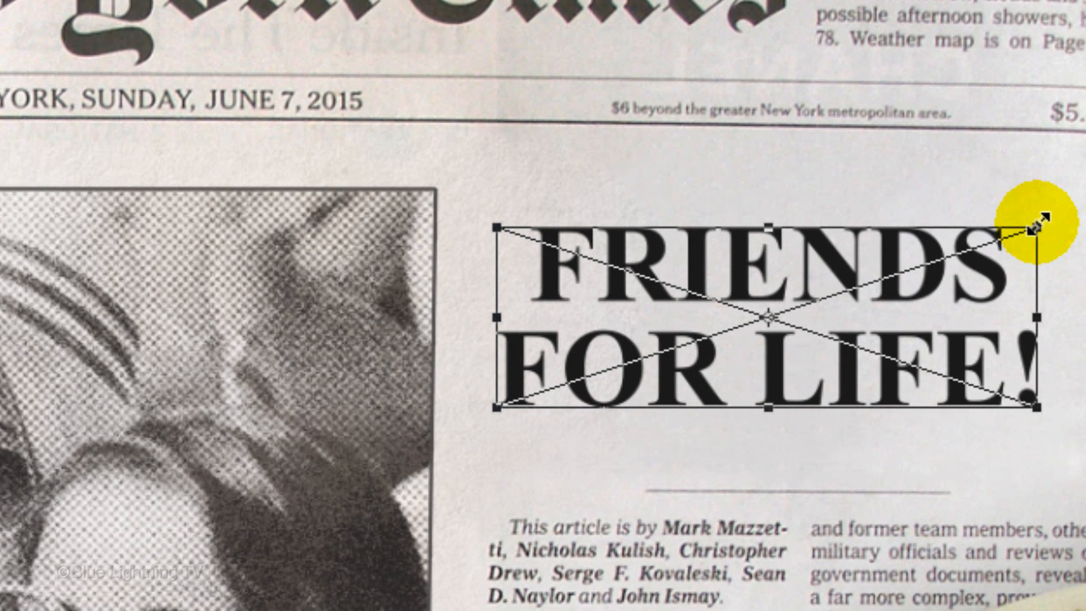
{"action": "key", "text": "alt+shift"}
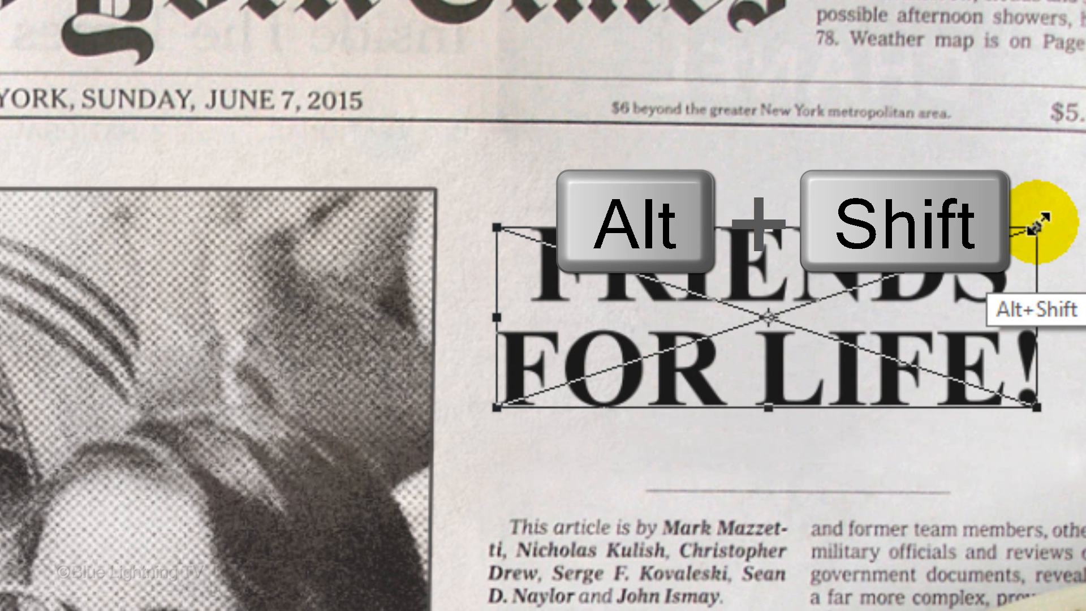
{"action": "mouse_move", "coordinate": [1037, 226]}
{"action": "left_mouse_down"}
{"action": "mouse_move", "coordinate": [1059, 206]}
{"action": "mouse_move", "coordinate": [1042, 212]}
{"action": "left_mouse_up"}
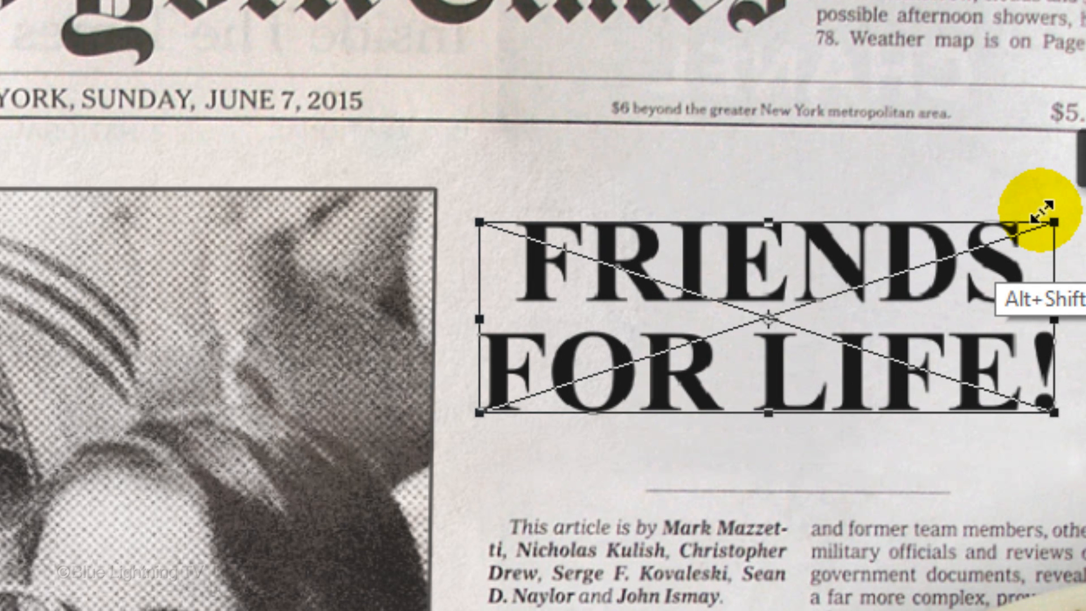
{"action": "left_click_drag", "start_coordinate": [767, 223], "coordinate": [758, 174]}
{"action": "left_click_drag", "start_coordinate": [766, 235], "coordinate": [774, 251]}
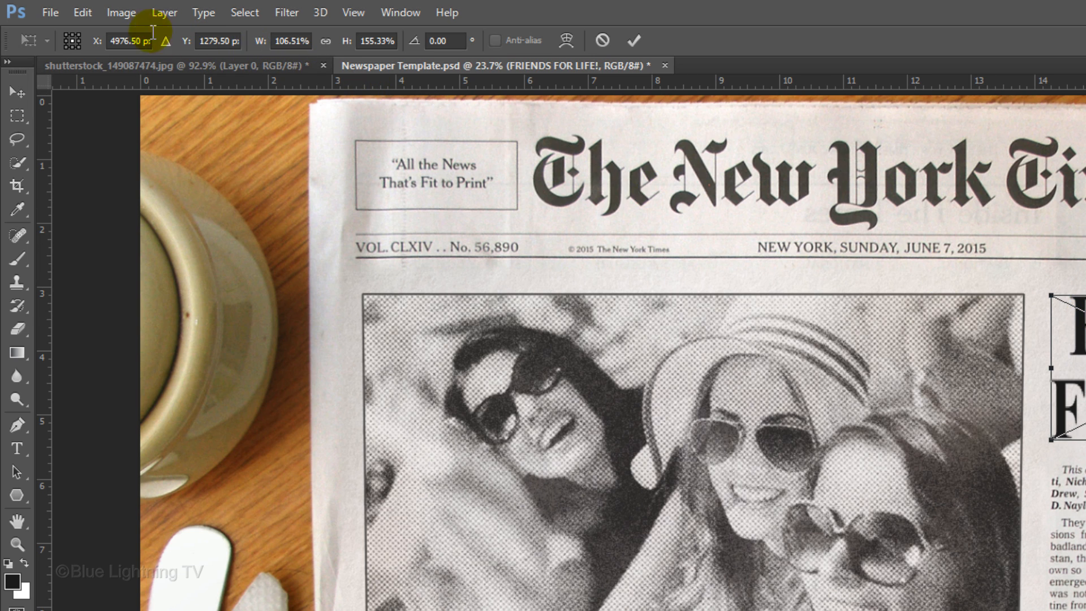
Skew the headline's right edge slightly downward to follow the slant of the newspaper page, and commit the transform
{"action": "left_click", "coordinate": [80, 12]}
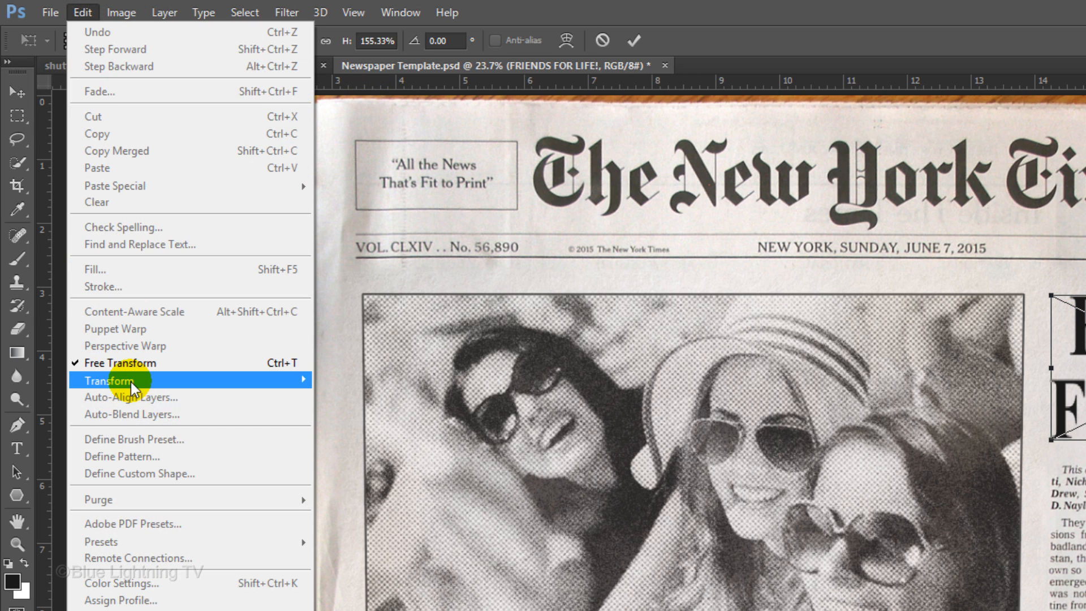
{"action": "mouse_move", "coordinate": [131, 382]}
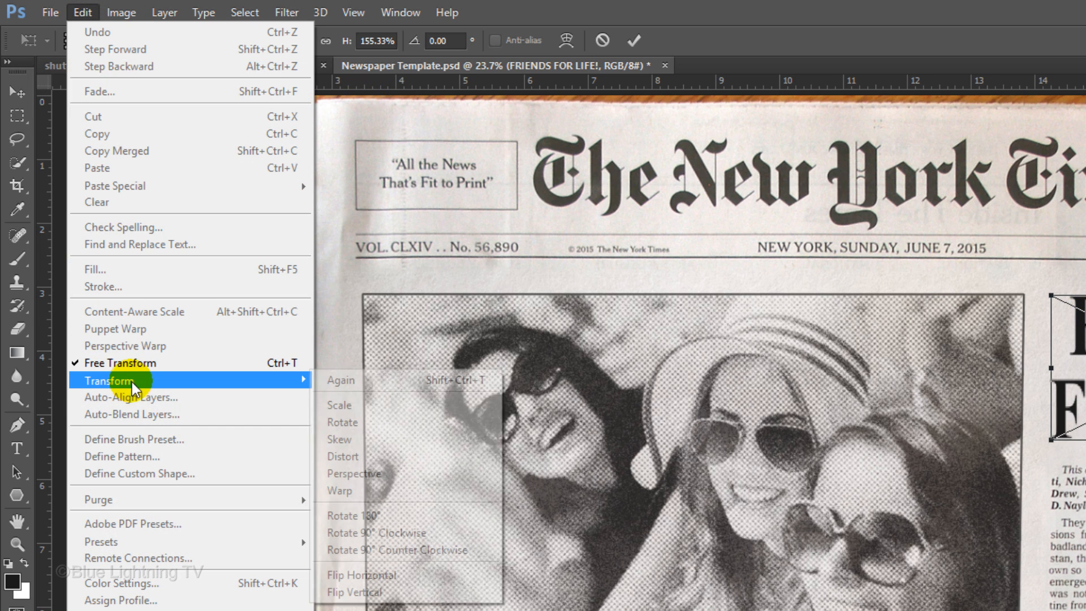
{"action": "left_click", "coordinate": [394, 442]}
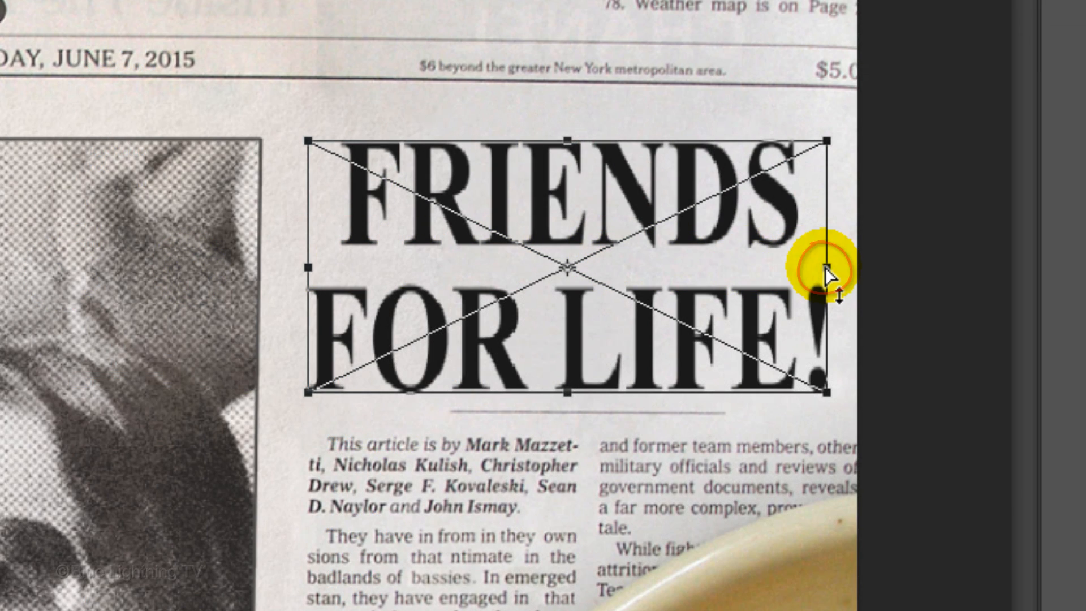
{"action": "mouse_move", "coordinate": [825, 274]}
{"action": "left_mouse_down"}
{"action": "mouse_move", "coordinate": [826, 296]}
{"action": "mouse_move", "coordinate": [833, 272]}
{"action": "left_mouse_up"}
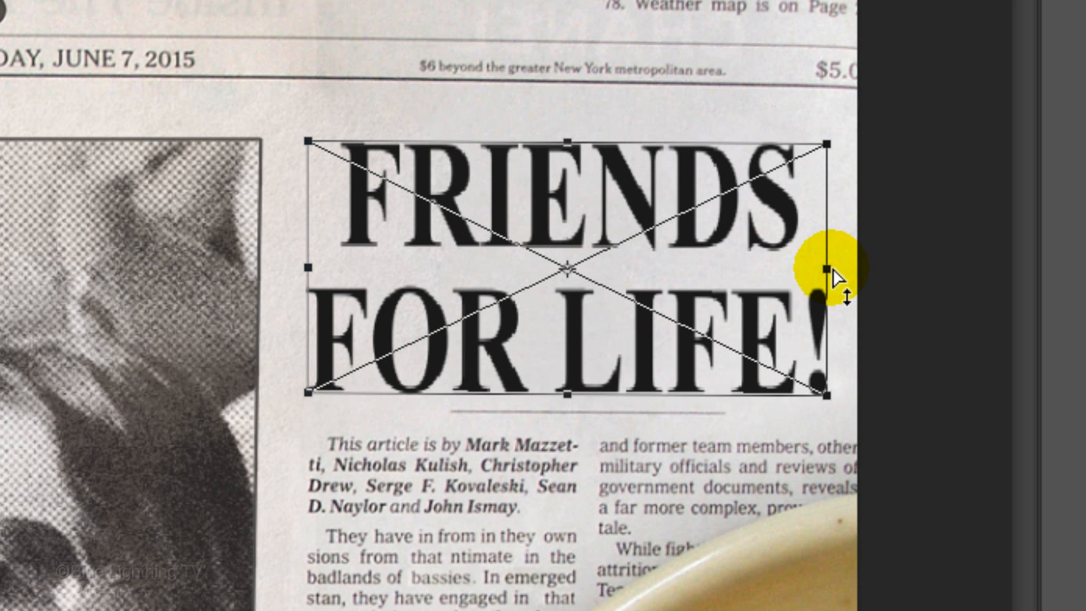
{"action": "key", "text": "Return"}
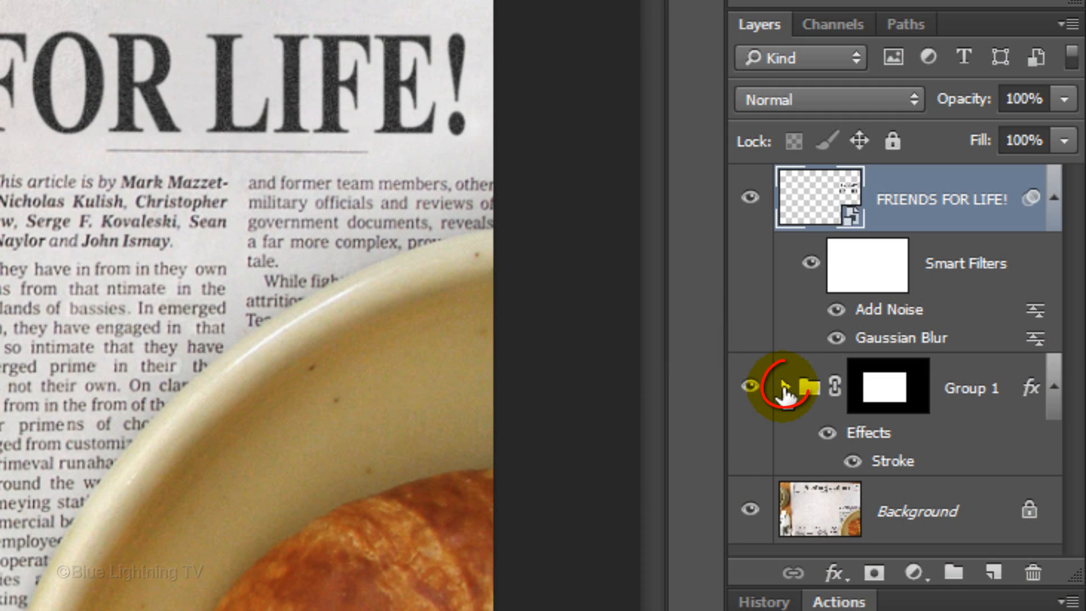
Expand Group 1 and open the contents of the Layer 1 Smart Object for editing
{"action": "left_click", "coordinate": [784, 389]}
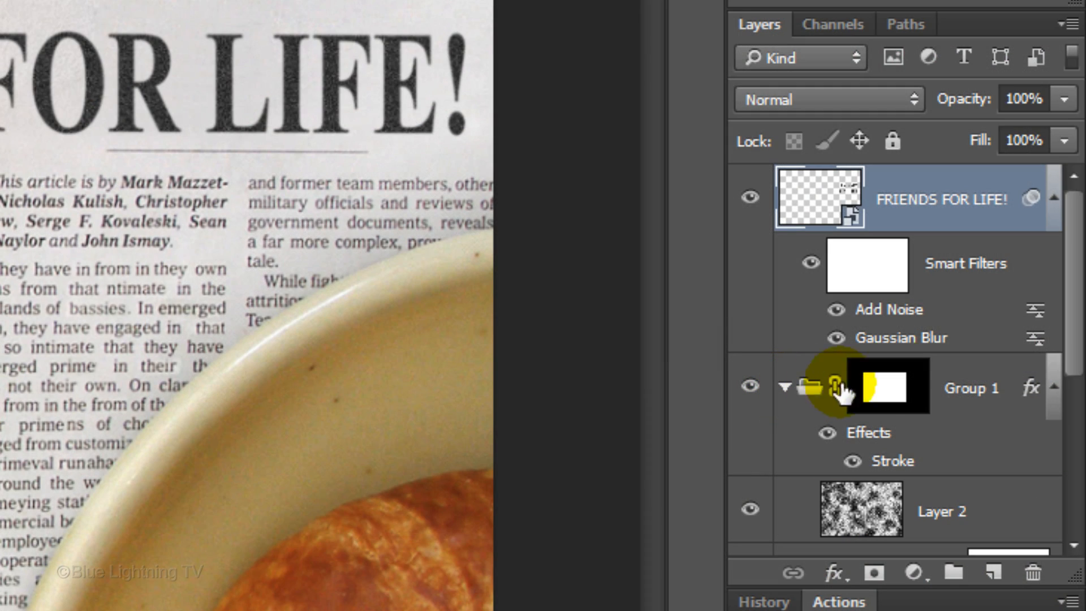
{"action": "left_click_drag", "start_coordinate": [1071, 307], "coordinate": [1049, 450]}
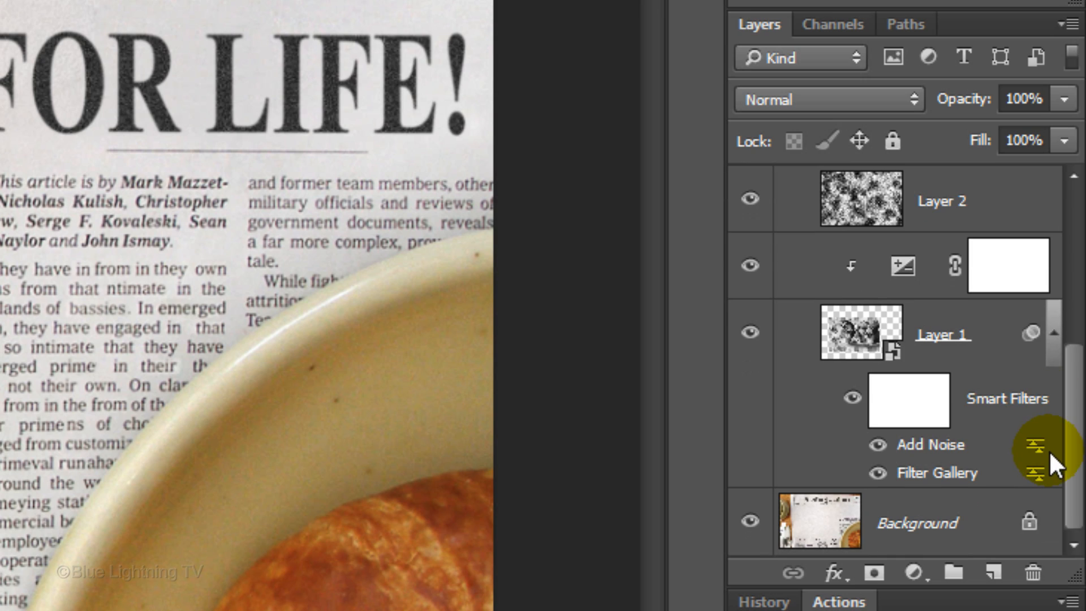
{"action": "left_click", "coordinate": [851, 333]}
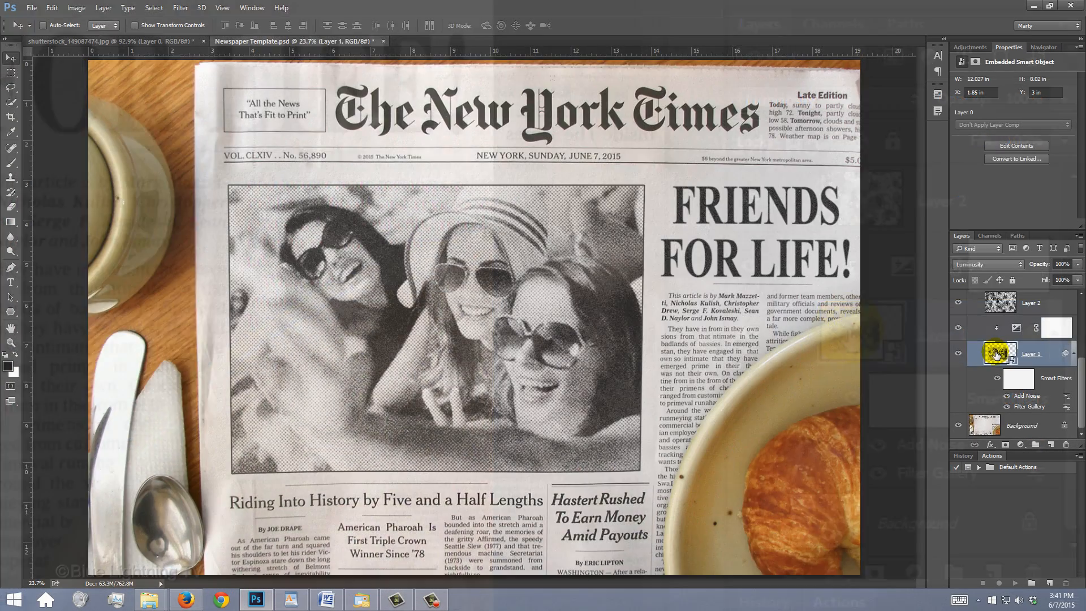
{"action": "double_click", "coordinate": [851, 338]}
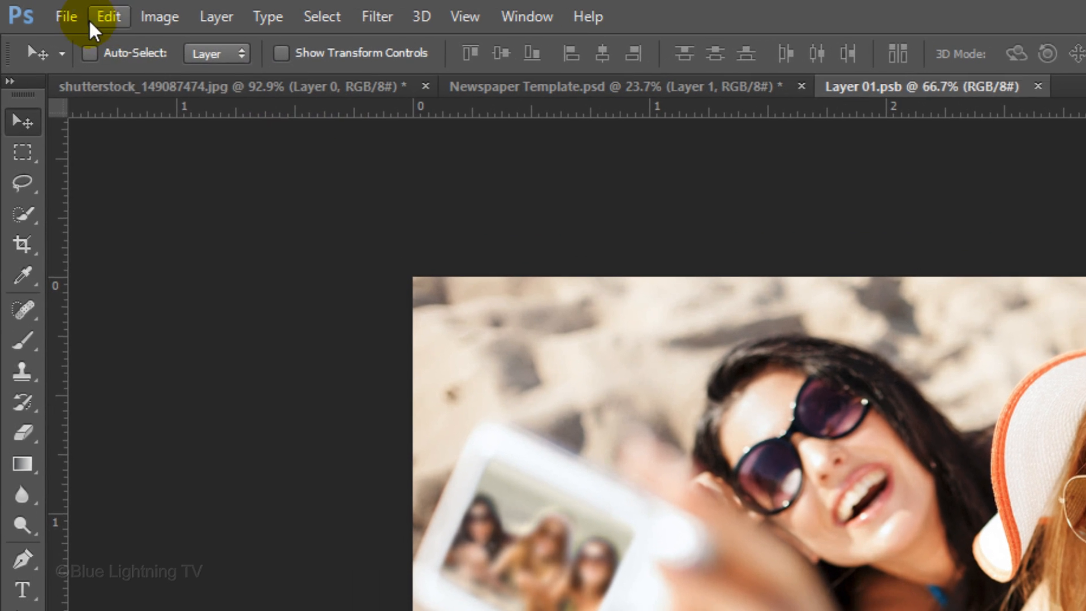
Place the image shuuterstock_149372918_ as an embedded object over the original photo in the Smart Object document
{"action": "left_click", "coordinate": [62, 17]}
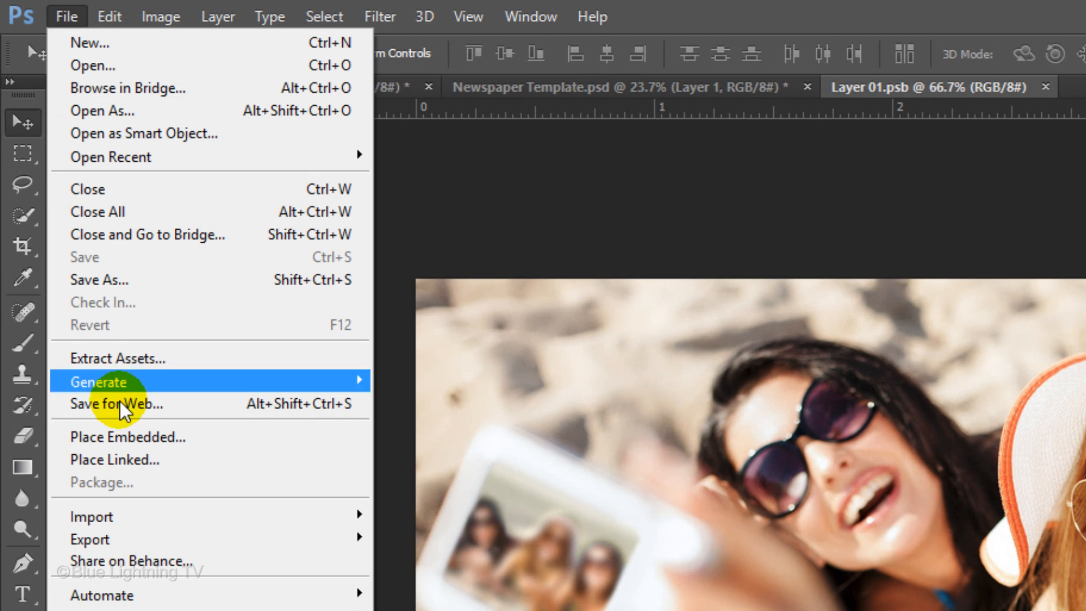
{"action": "left_click", "coordinate": [122, 433]}
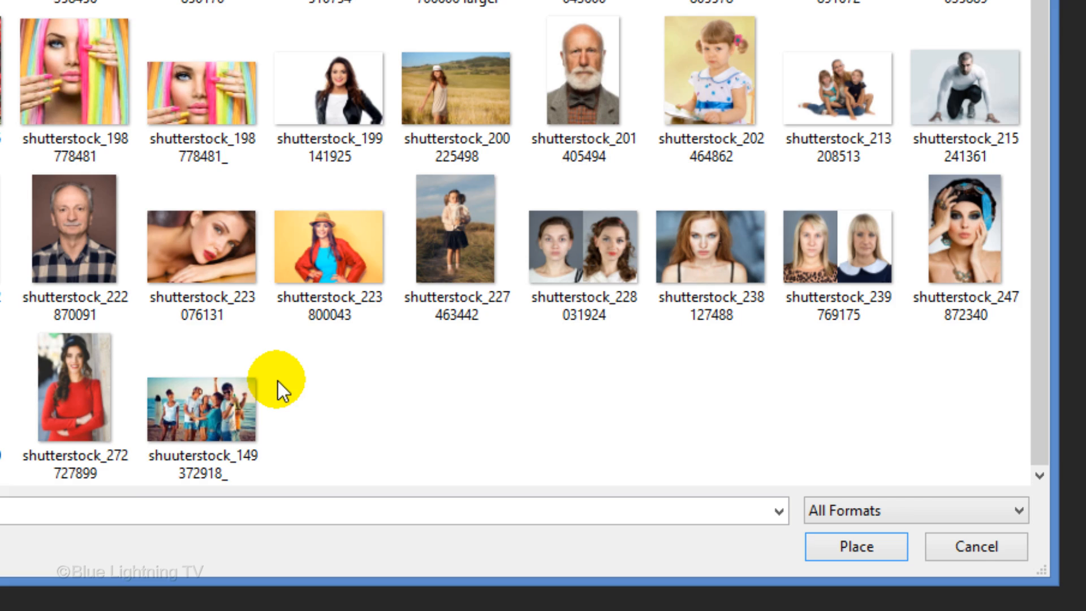
{"action": "left_click", "coordinate": [199, 405]}
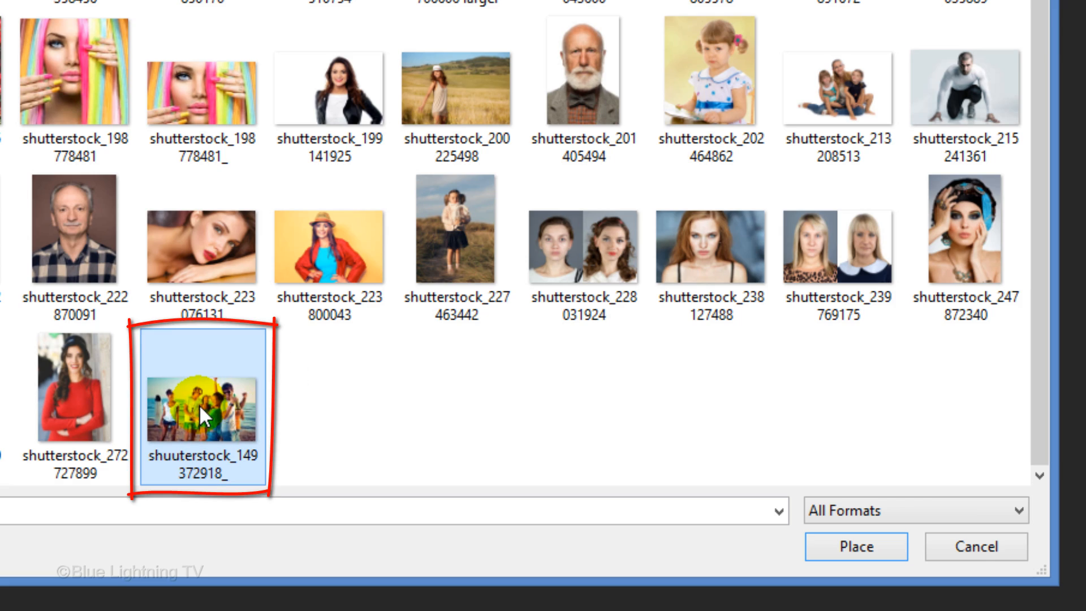
{"action": "left_click", "coordinate": [856, 546]}
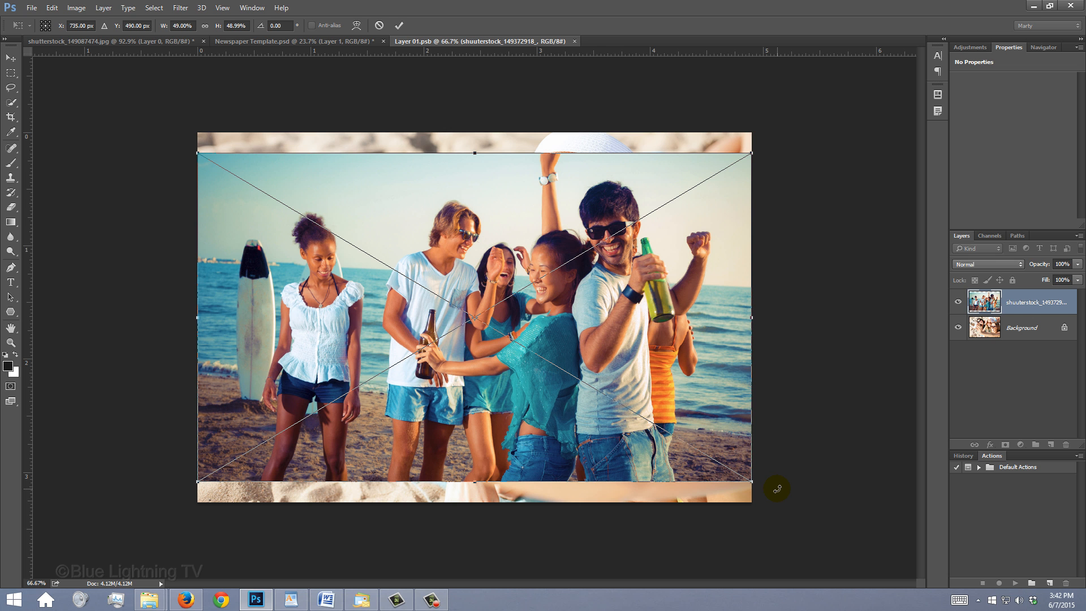
Enlarge the placed image to cover the whole canvas, and close the Smart Object document with its changes saved
{"action": "left_click_drag", "start_coordinate": [751, 153], "coordinate": [830, 122]}
{"action": "key", "text": "Return"}
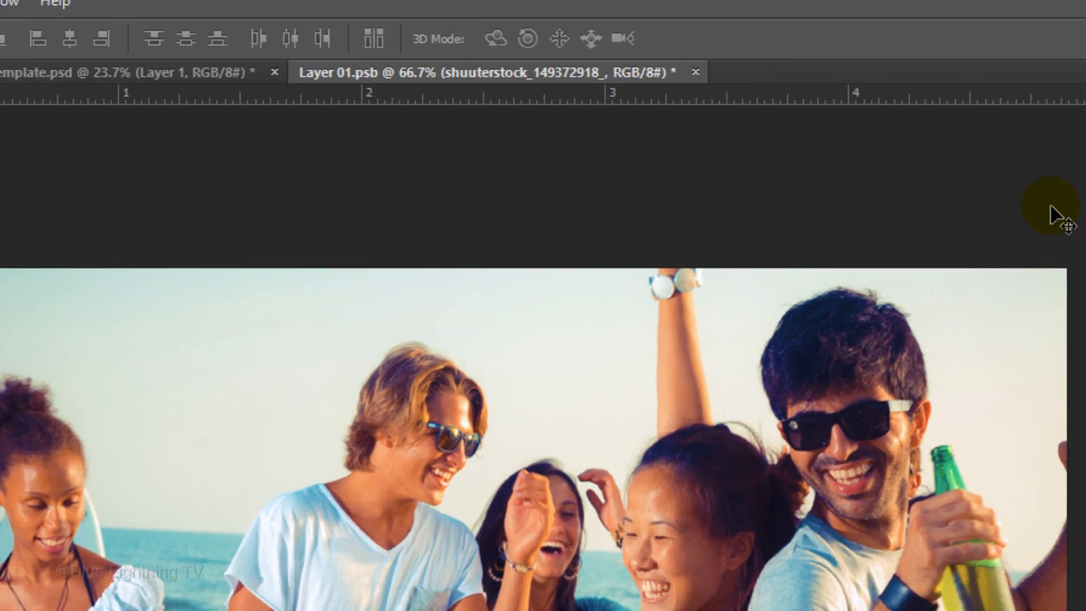
{"action": "left_click", "coordinate": [695, 72]}
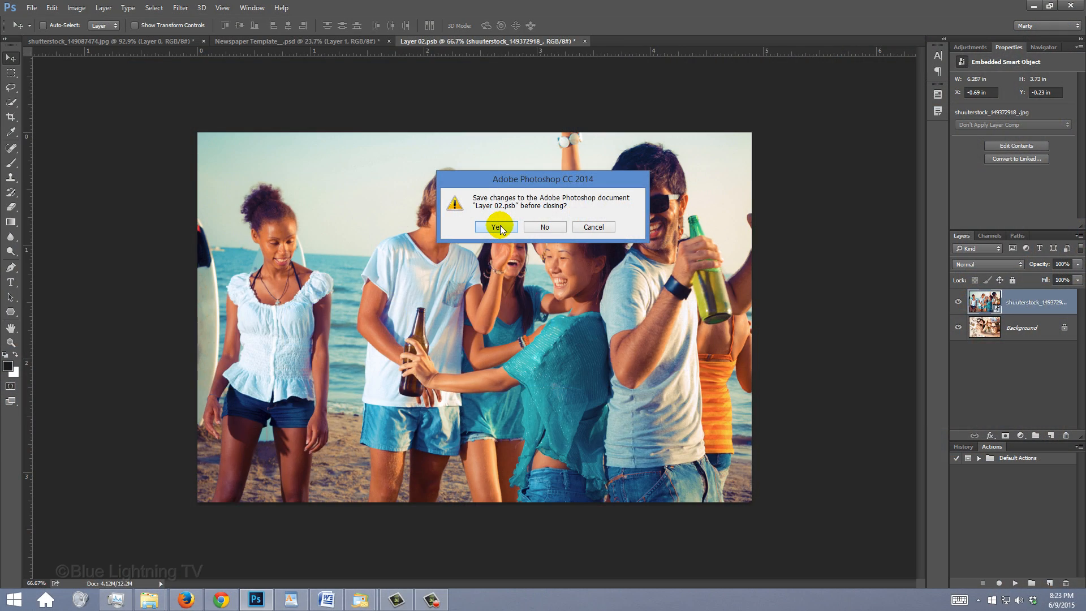
{"action": "left_click", "coordinate": [362, 333]}
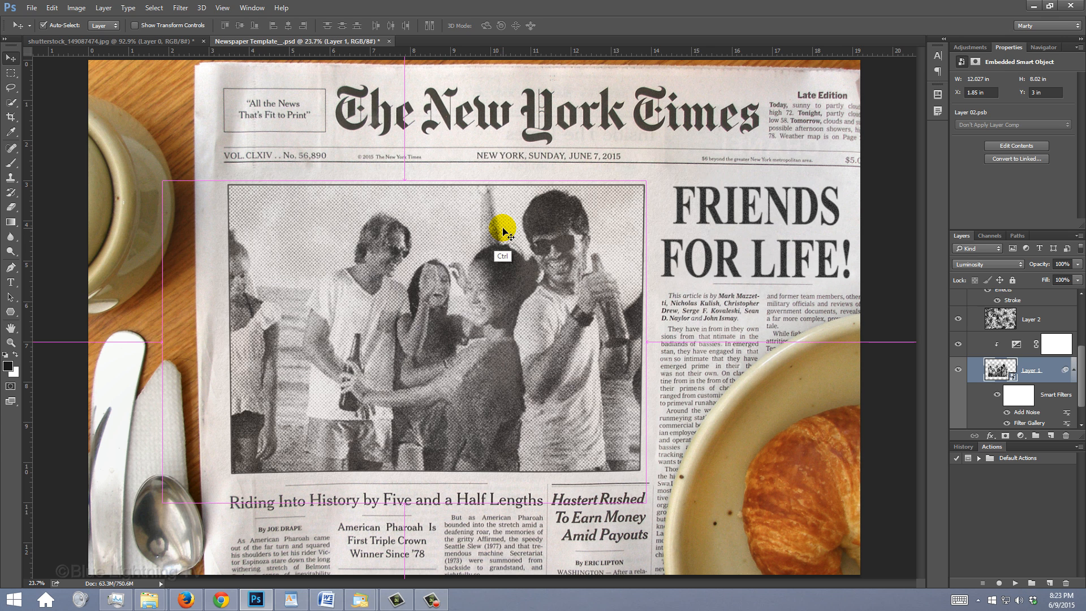
Scale the newspaper photo on Layer 1 to about 283.88% and reposition it within its frame using Free Transform
{"action": "key", "text": "ctrl+t"}
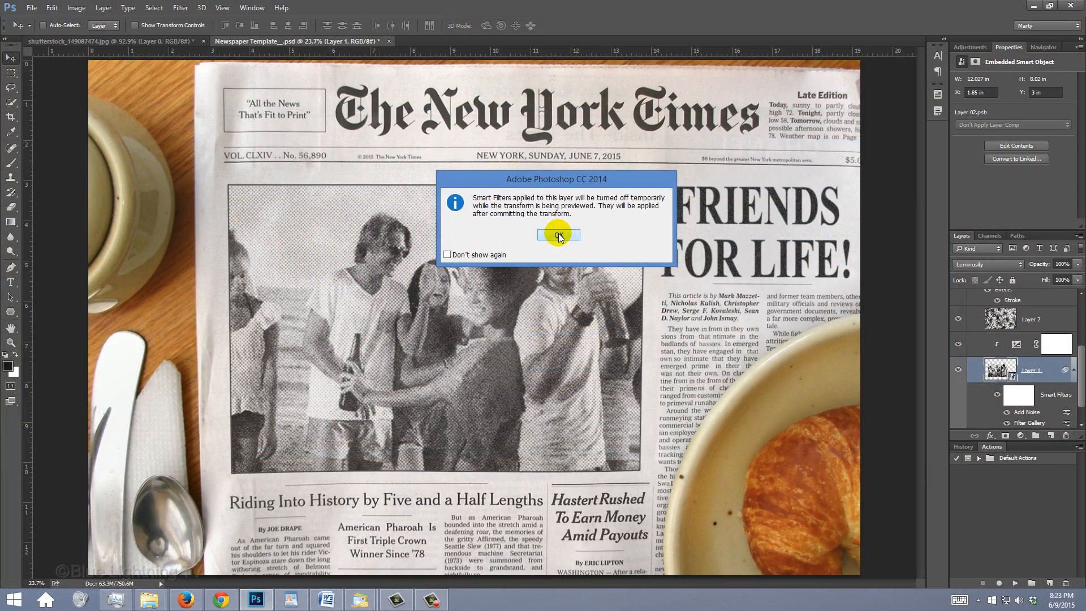
{"action": "left_click", "coordinate": [558, 234]}
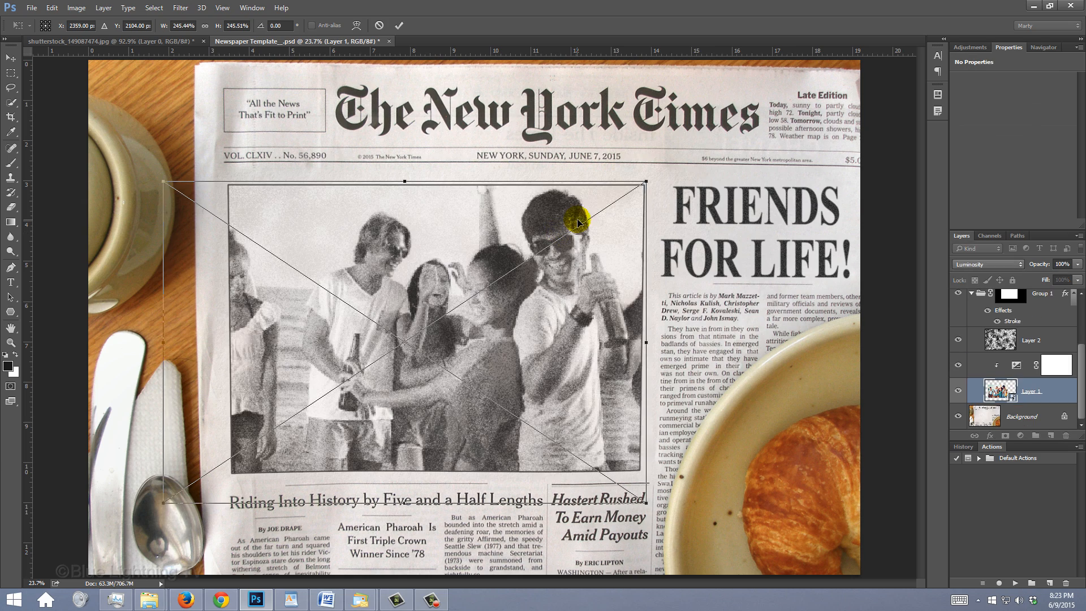
{"action": "left_click_drag", "start_coordinate": [640, 184], "coordinate": [680, 158]}
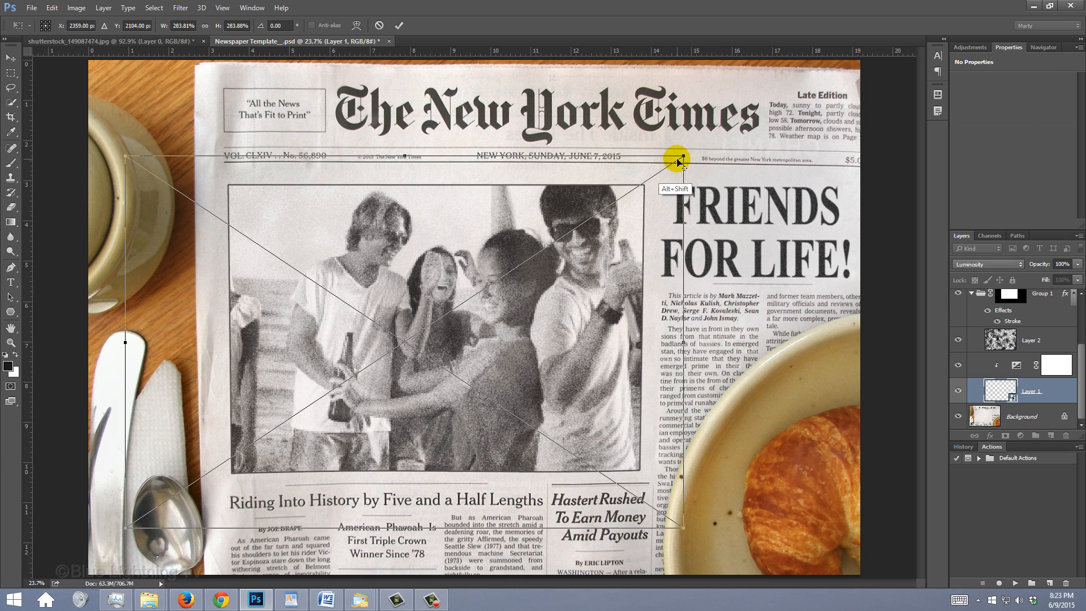
{"action": "left_click_drag", "start_coordinate": [602, 230], "coordinate": [565, 259]}
{"action": "key", "text": "Return"}
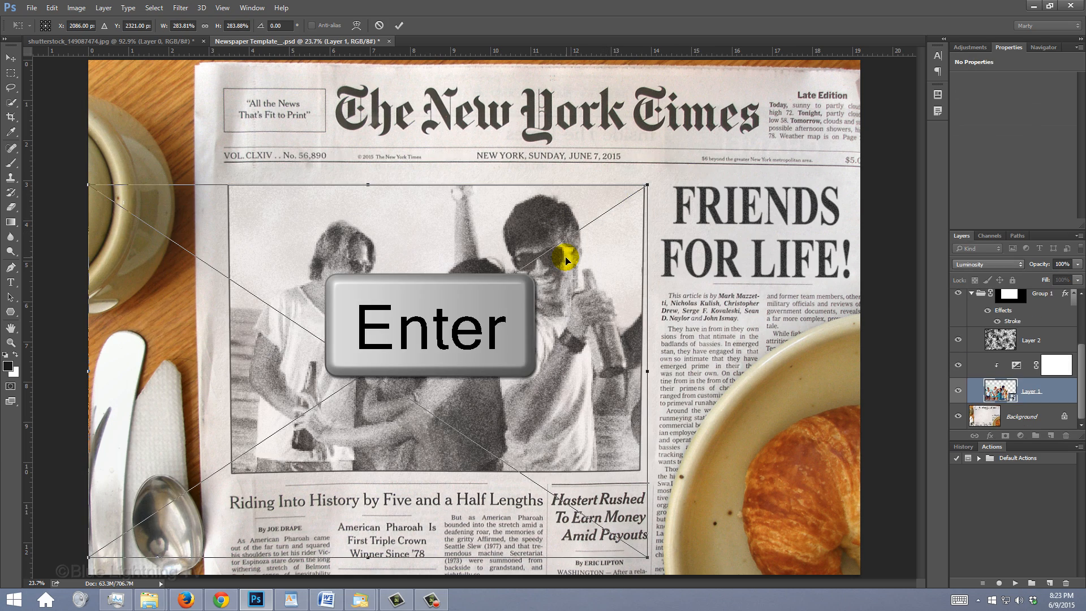